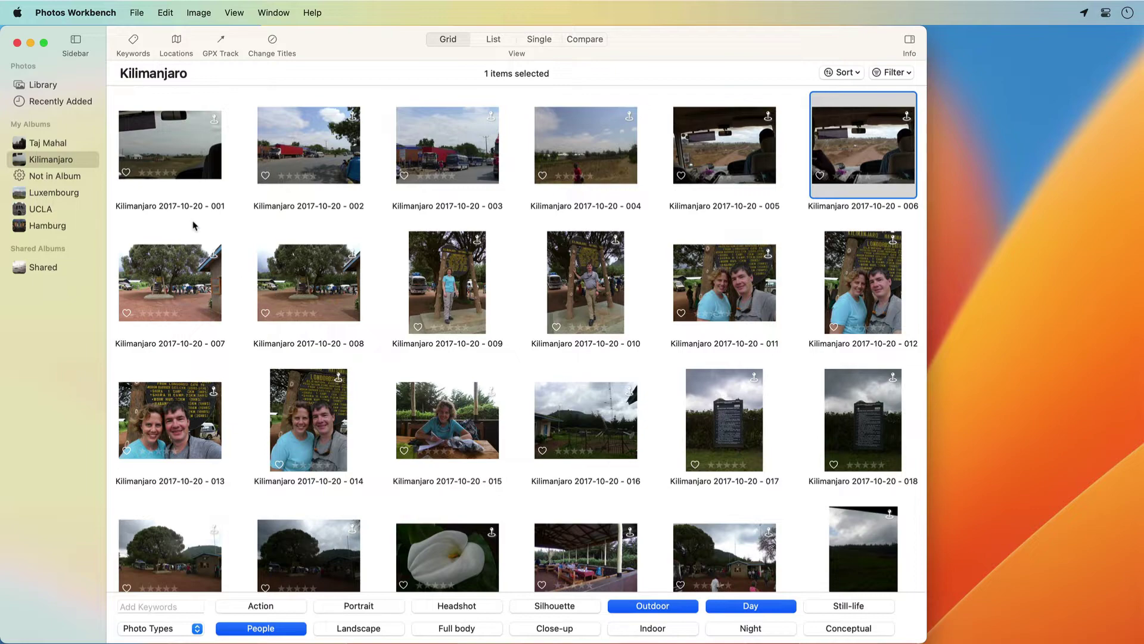
- Turn on the Locations map and the Info panel for the Kilimanjaro album
scroll(192, 222, "down", 6)
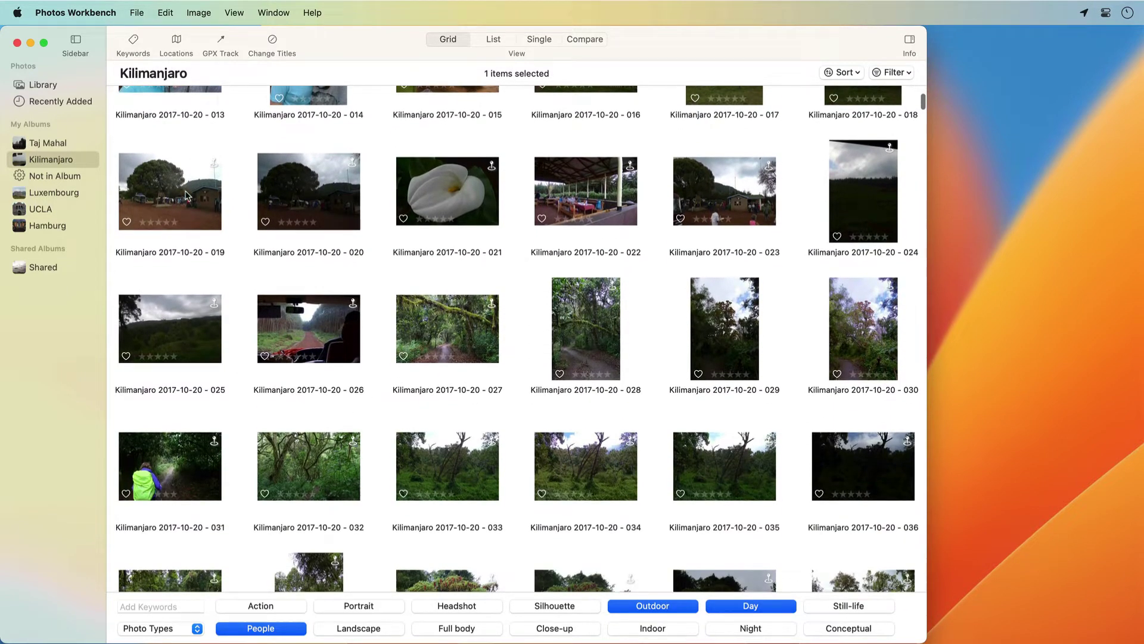
scroll(170, 129, "up", 6)
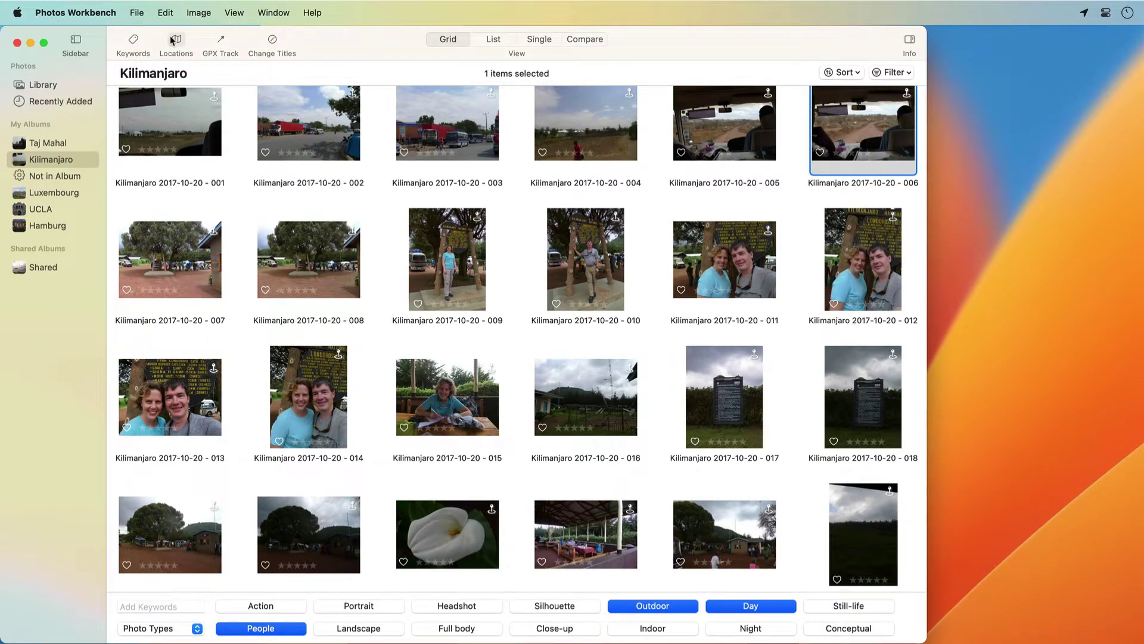
left_click(174, 40)
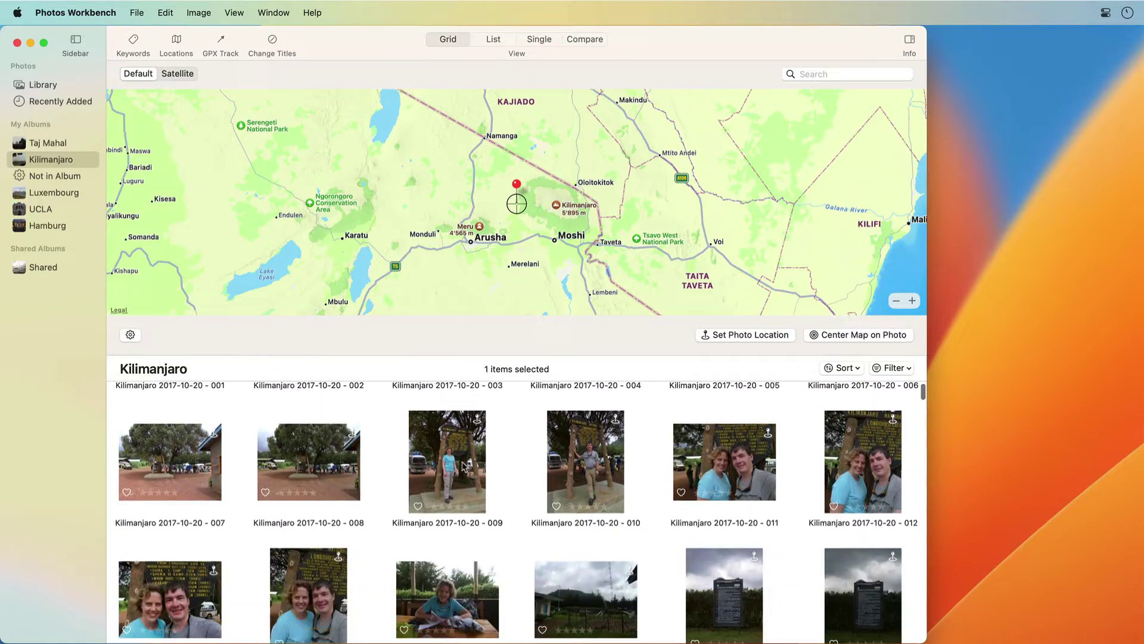
scroll(465, 466, "down", 5)
left_click(910, 41)
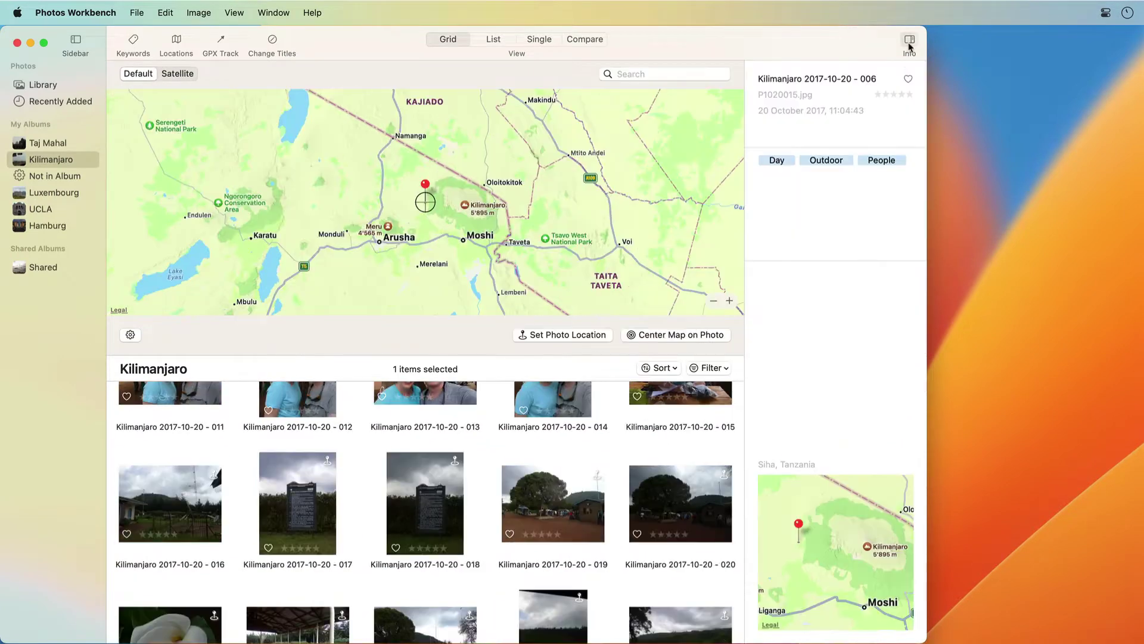
- Switch to the Taj Mahal album
scroll(688, 475, "down", 3)
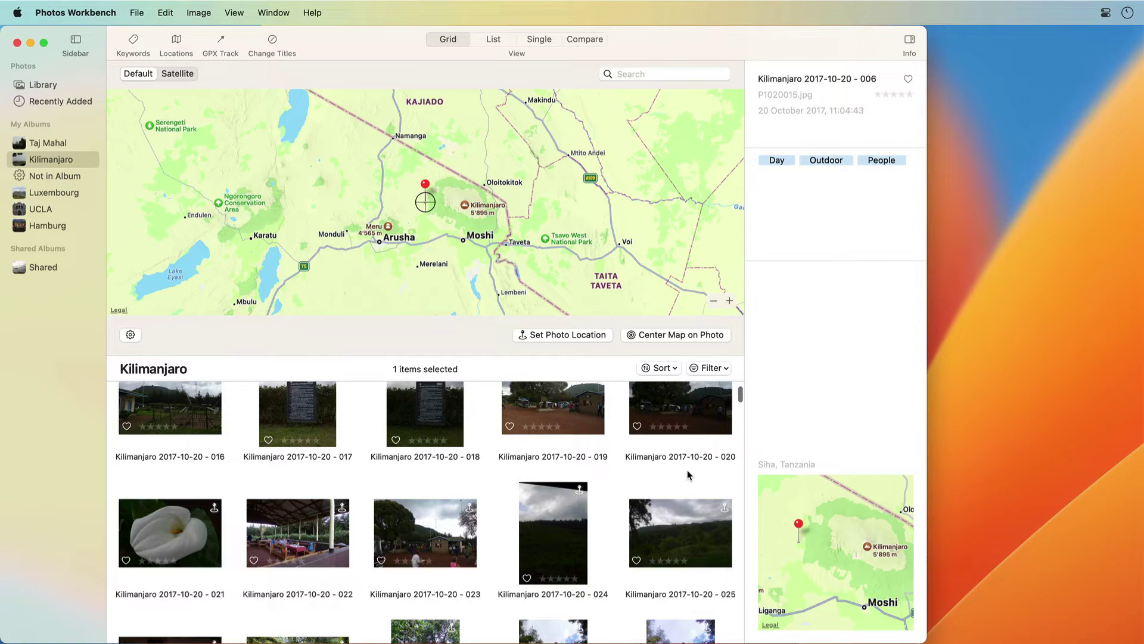
scroll(688, 475, "up", 8)
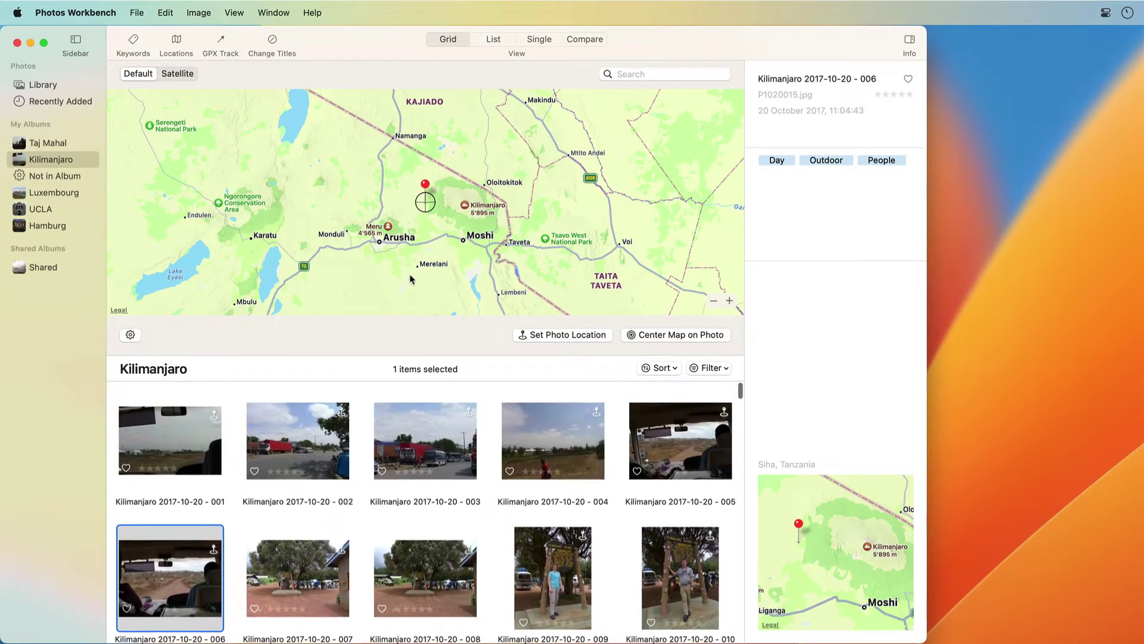
left_click(54, 144)
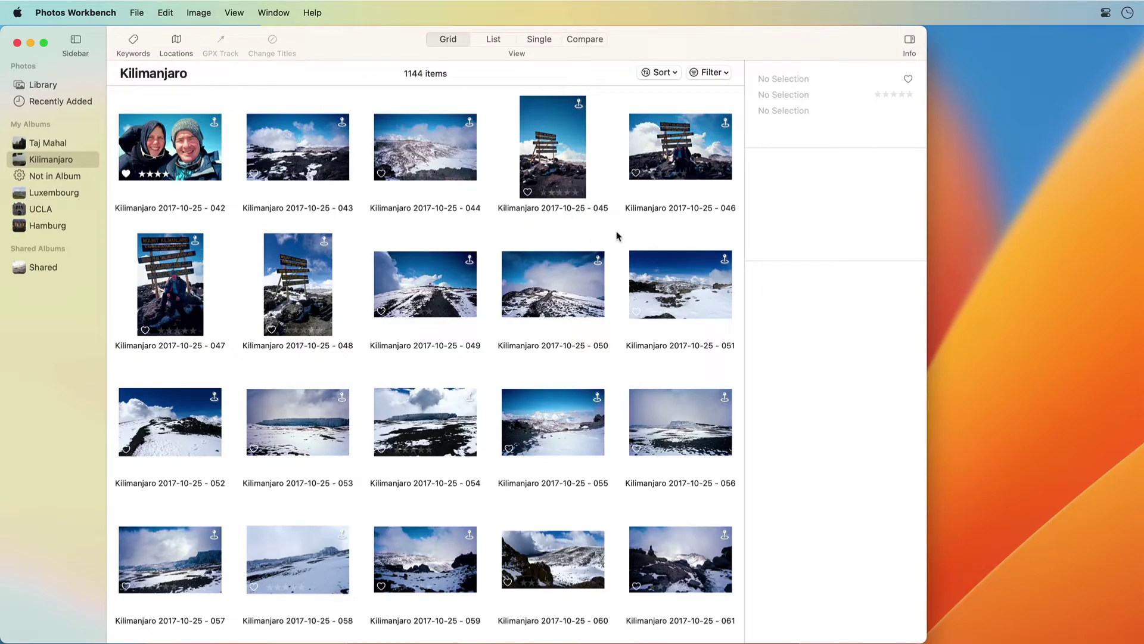
- Select photo Kilimanjaro 2017-10-25 - 051 and briefly edit its title field in the Info panel
left_click(665, 272)
left_click(773, 78)
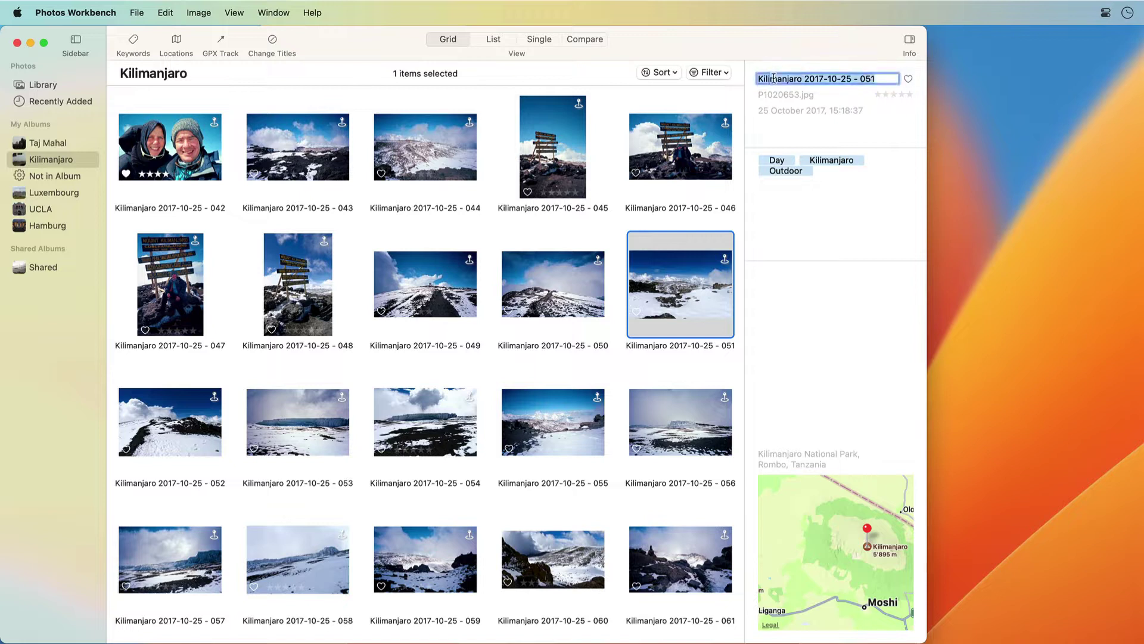
left_click(767, 132)
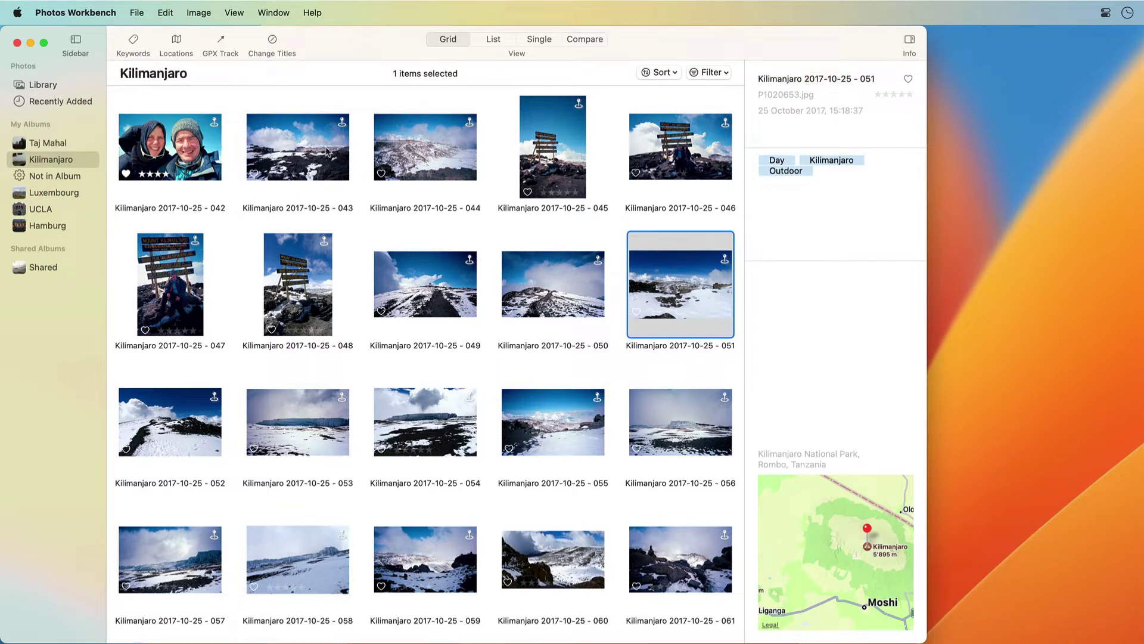
- In Change Titles, switch the title format to Creation date, previewing 2017-10-25
left_click(271, 42)
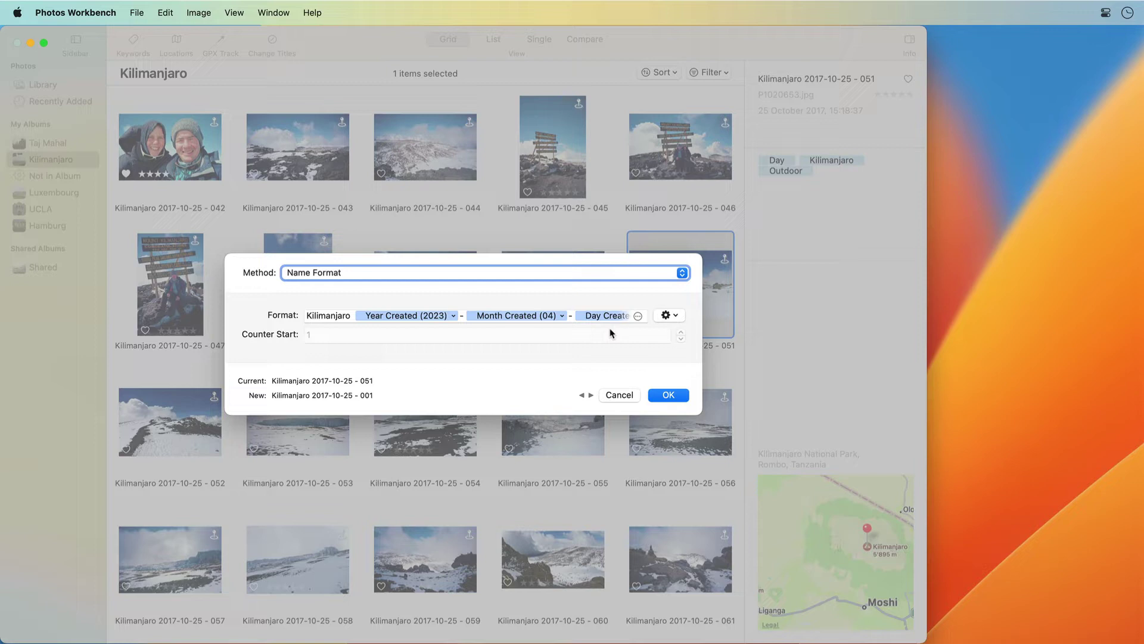
left_click(665, 316)
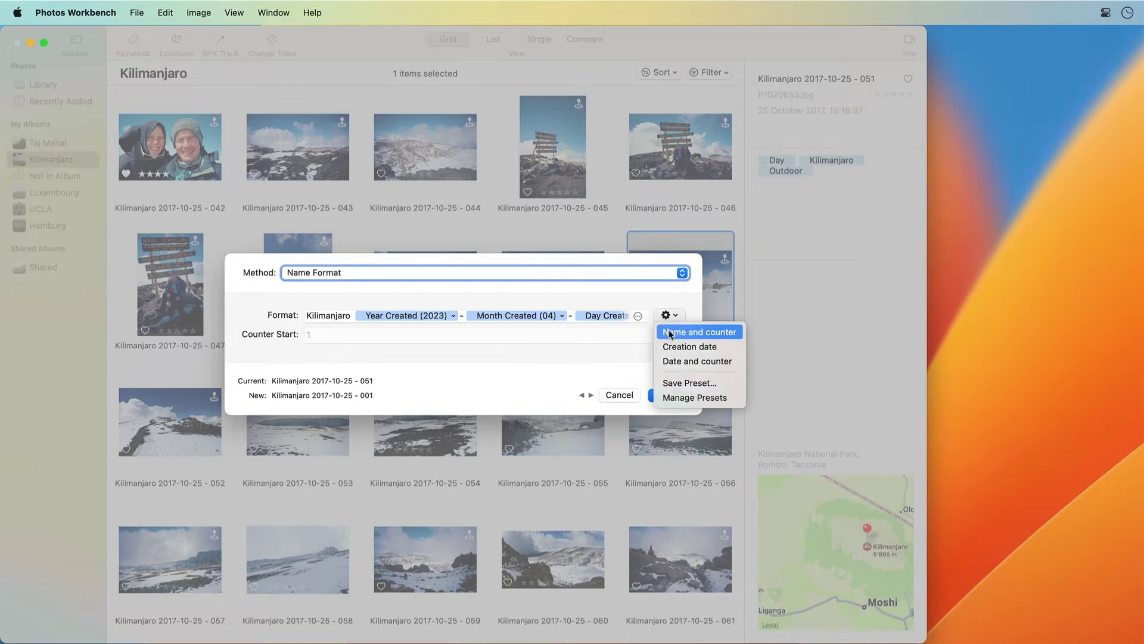
left_click(668, 331)
left_click(668, 316)
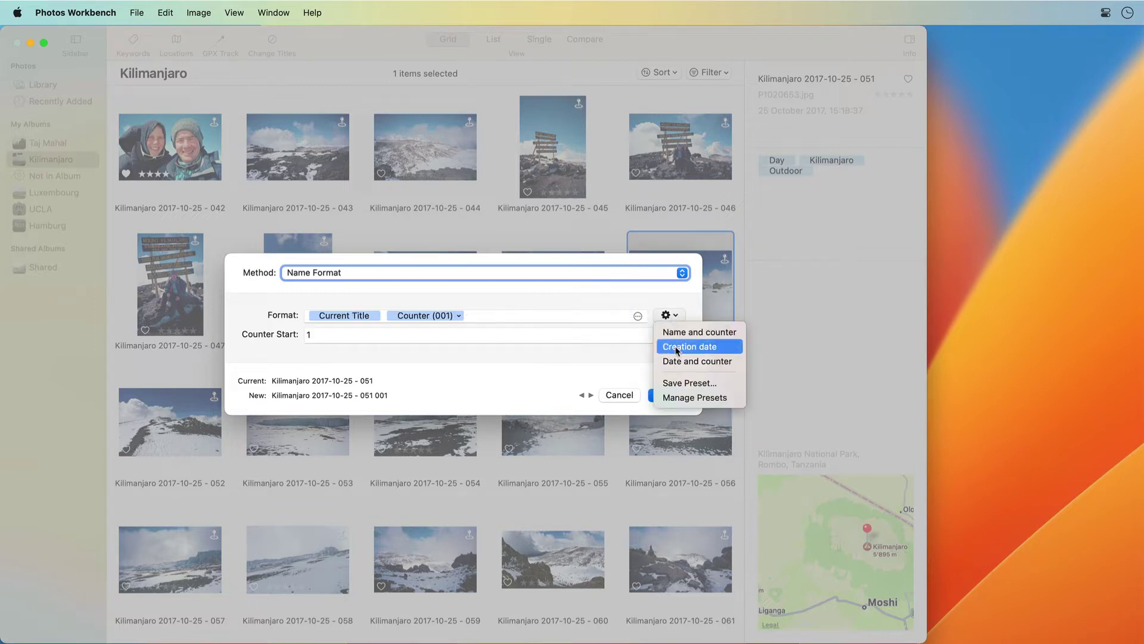
left_click(676, 347)
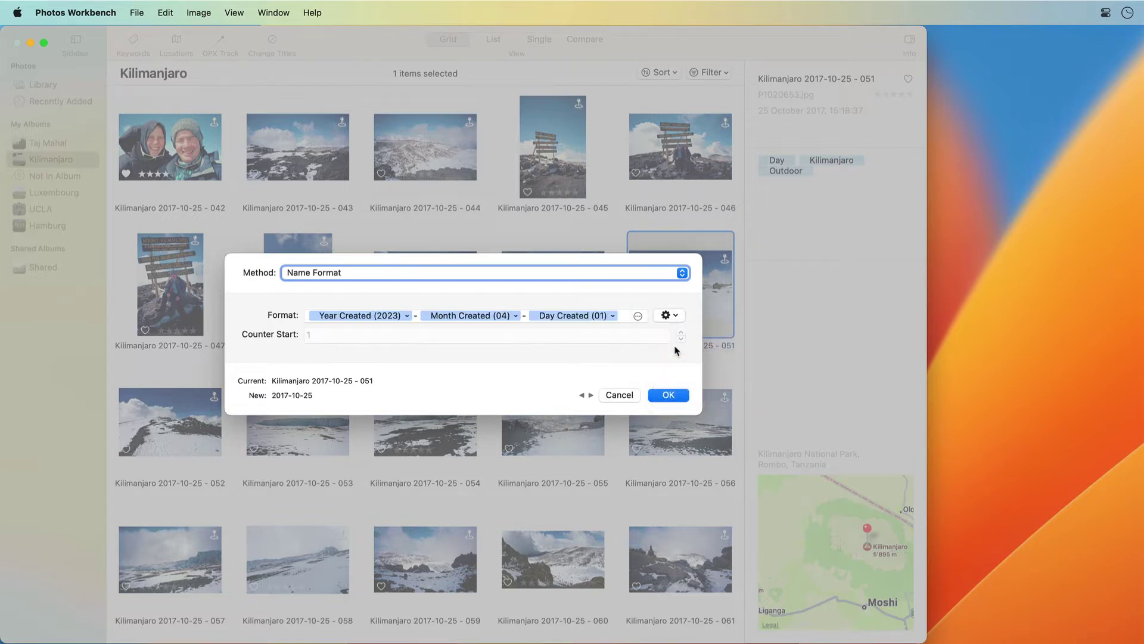
left_click(638, 316)
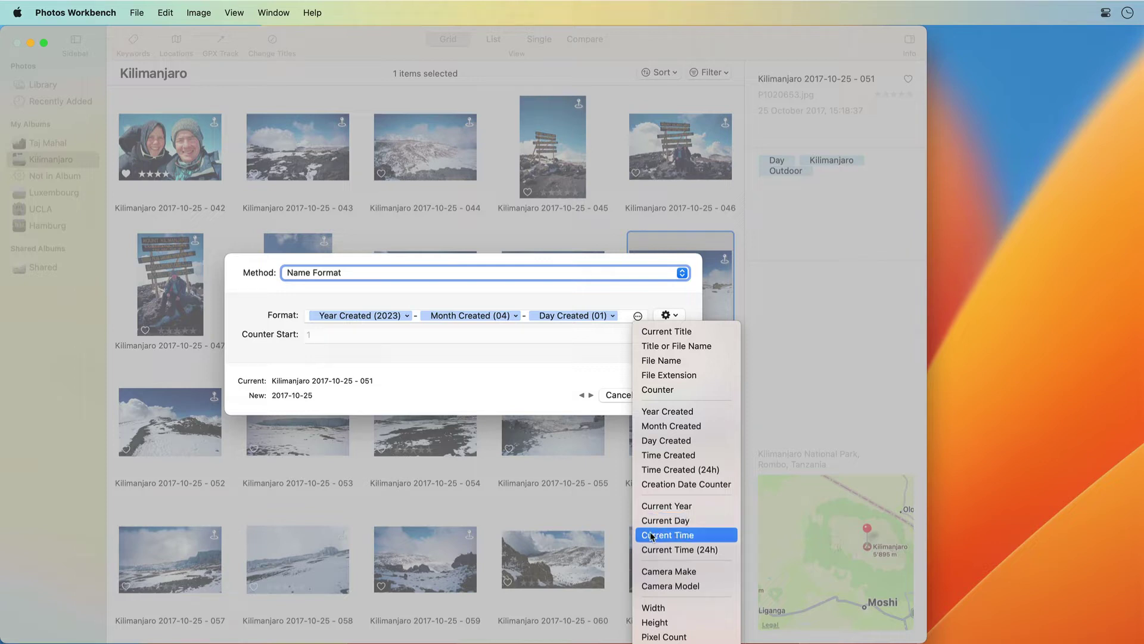
left_click(309, 318)
left_click(310, 317)
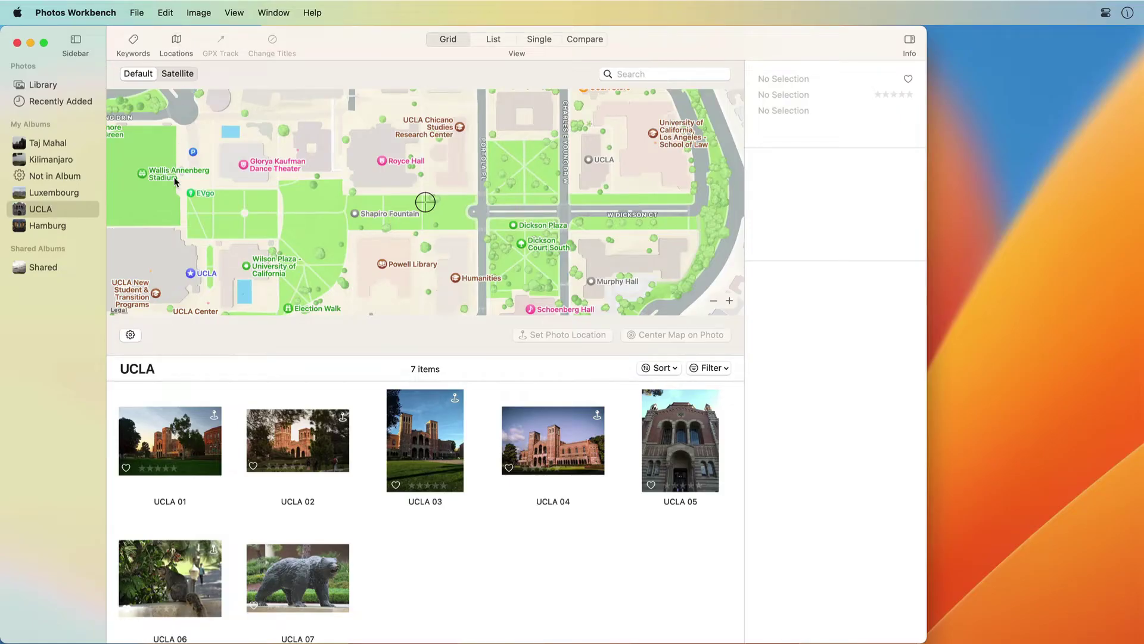
- Check the locations of UCLA 01–04 and move UCLA 04's pin toward Royce Hall
left_click(159, 424)
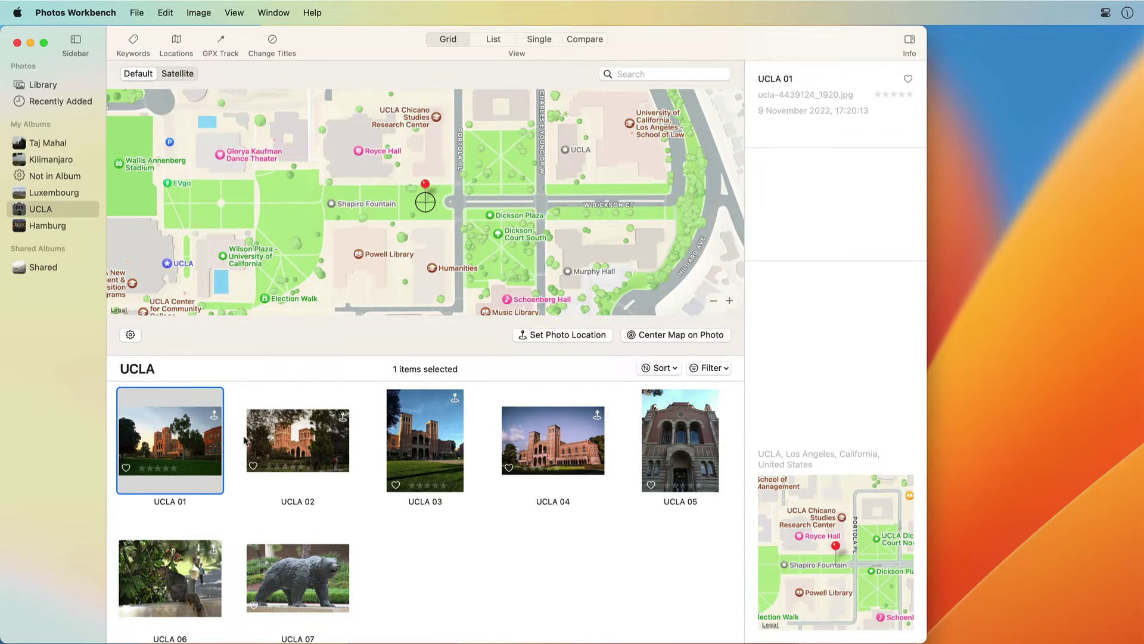
left_click(263, 444)
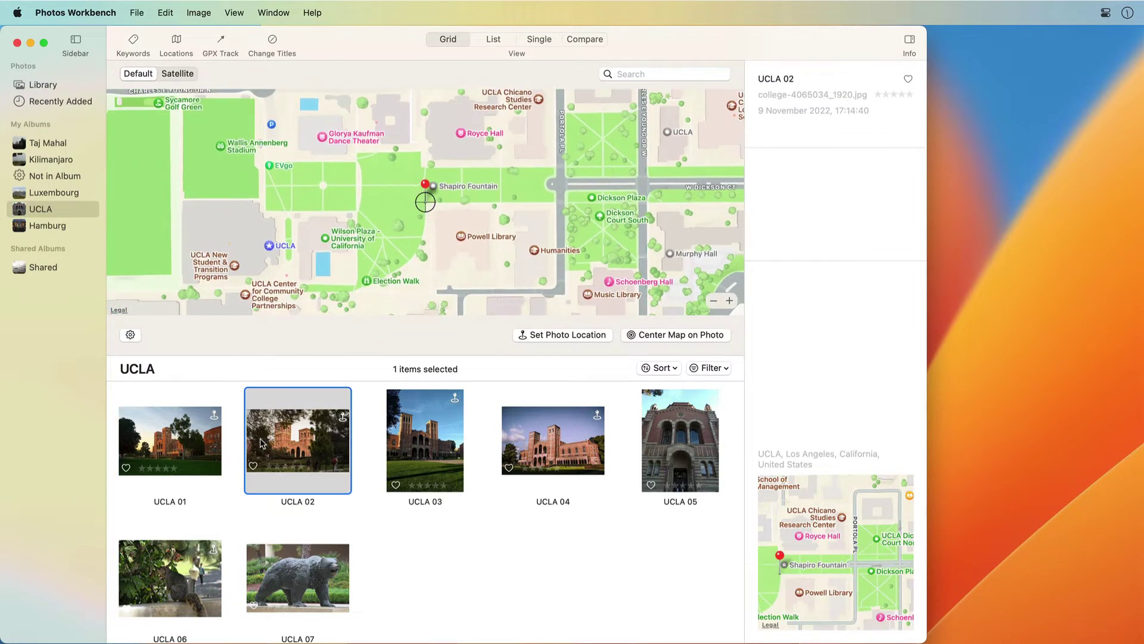
left_click(405, 447)
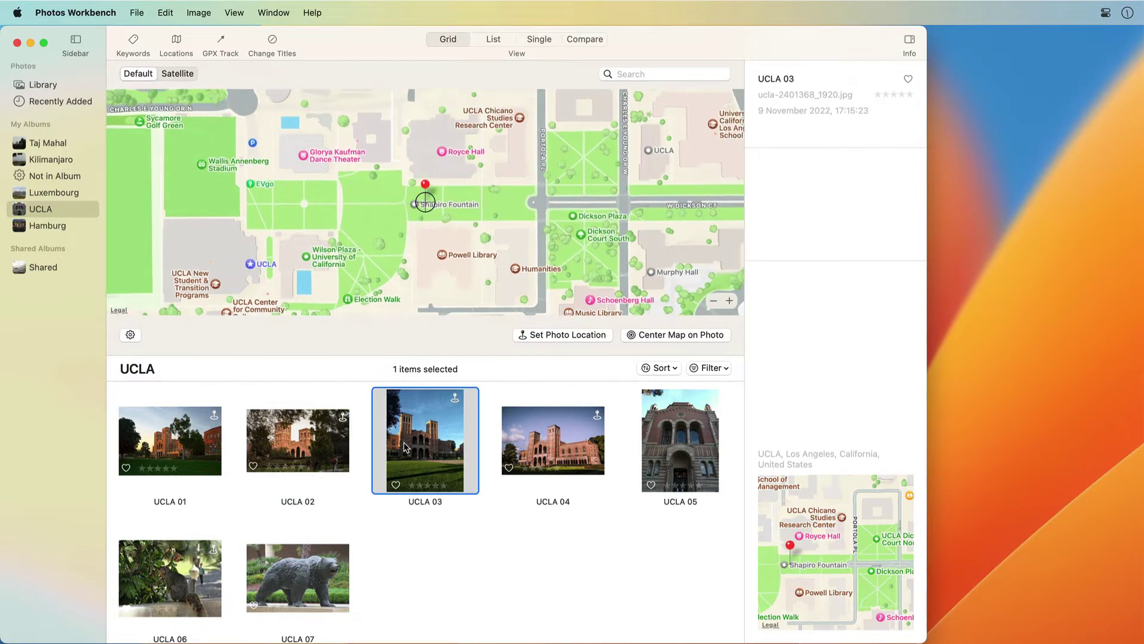
left_click(520, 448)
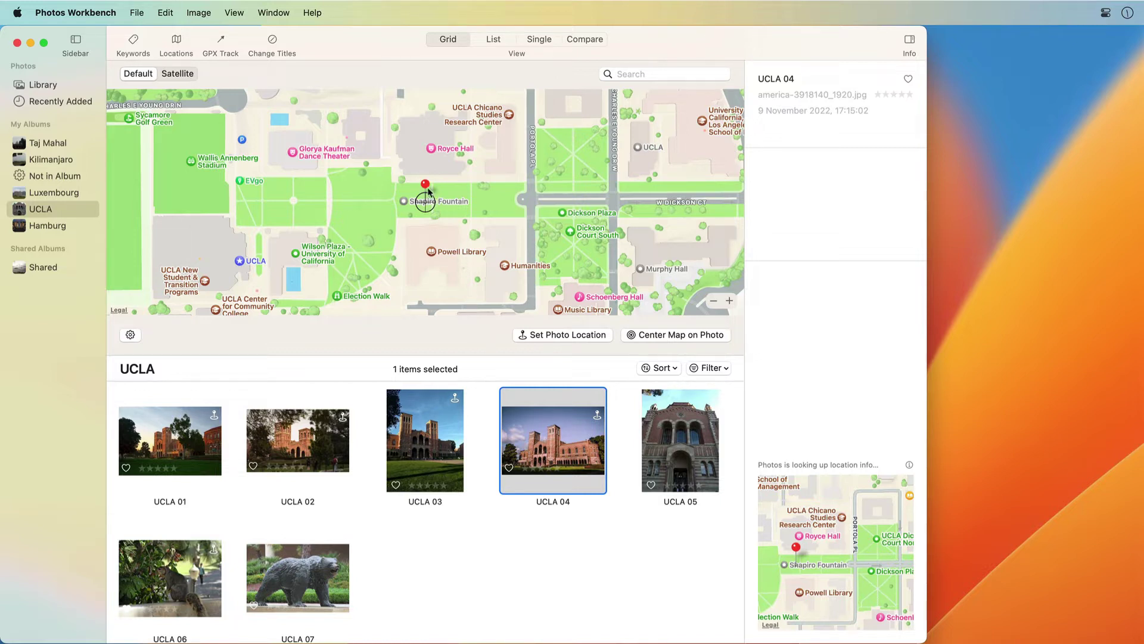
left_click_drag(425, 187, 478, 175)
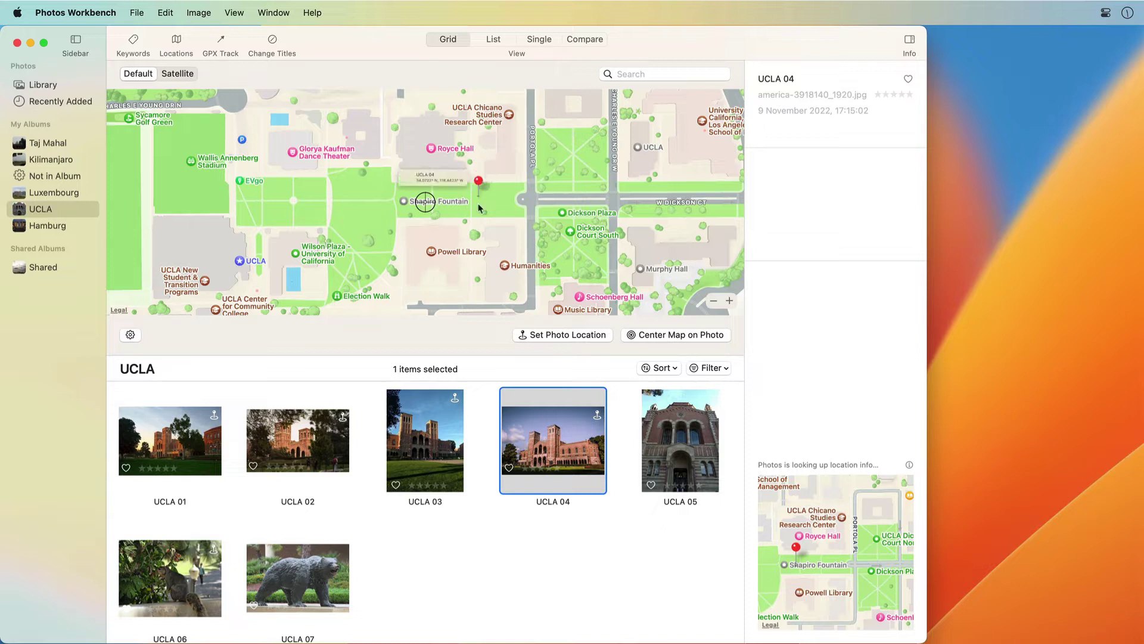
- Place UCLA 05 at Shapiro Fountain and UCLA 07 near the athletic complex
left_click(684, 441)
left_click_drag(684, 440, 432, 219)
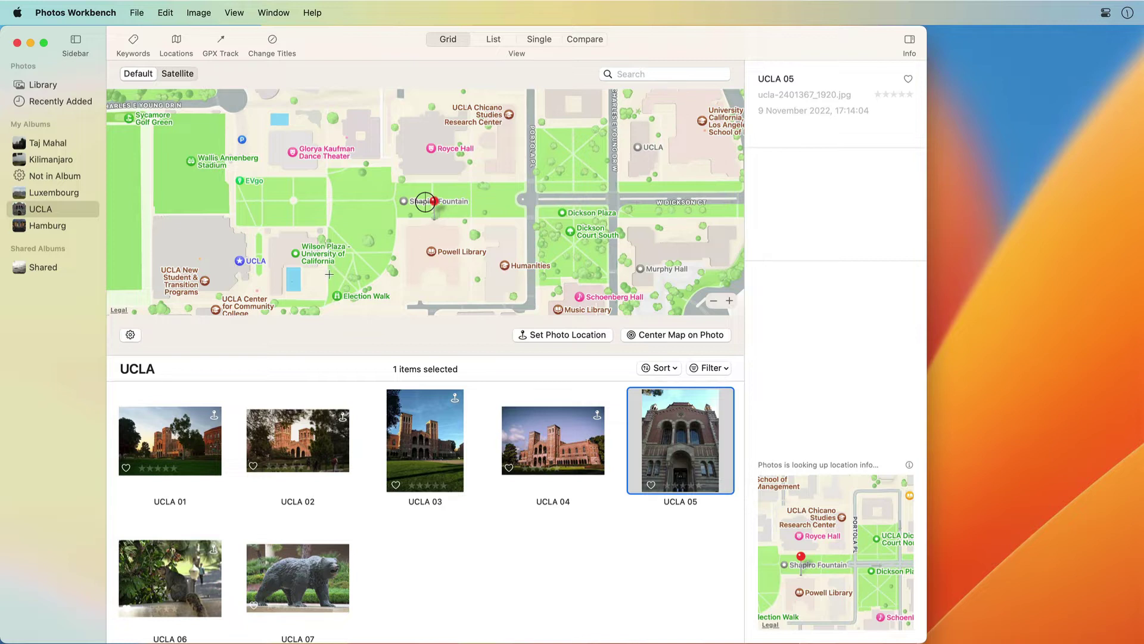
left_click_drag(329, 274, 382, 205)
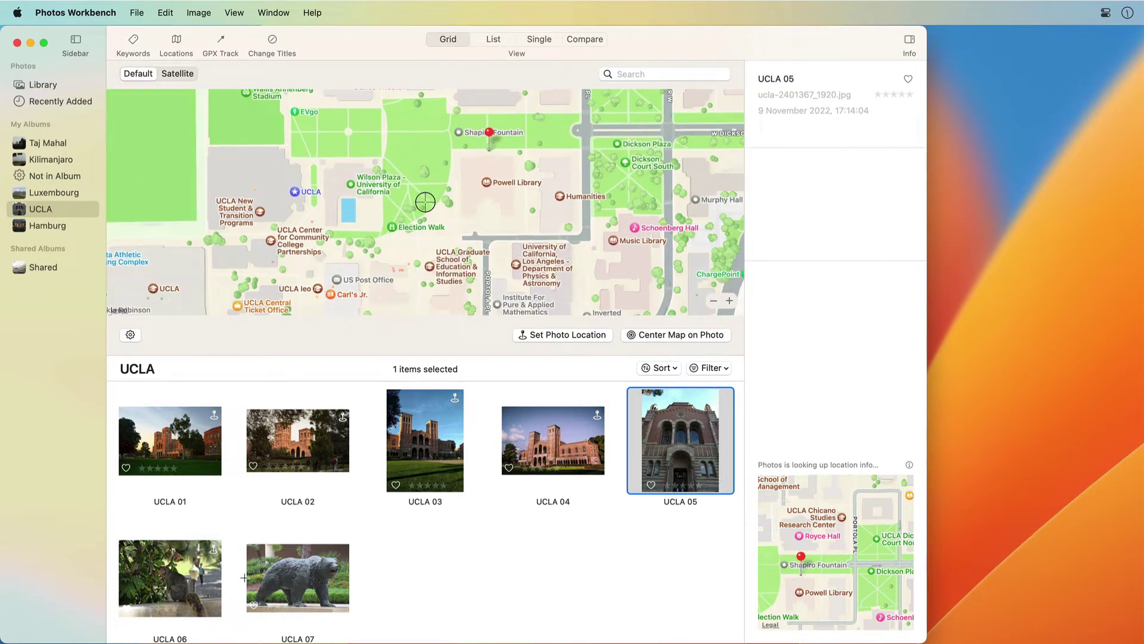
left_click_drag(244, 577, 193, 250)
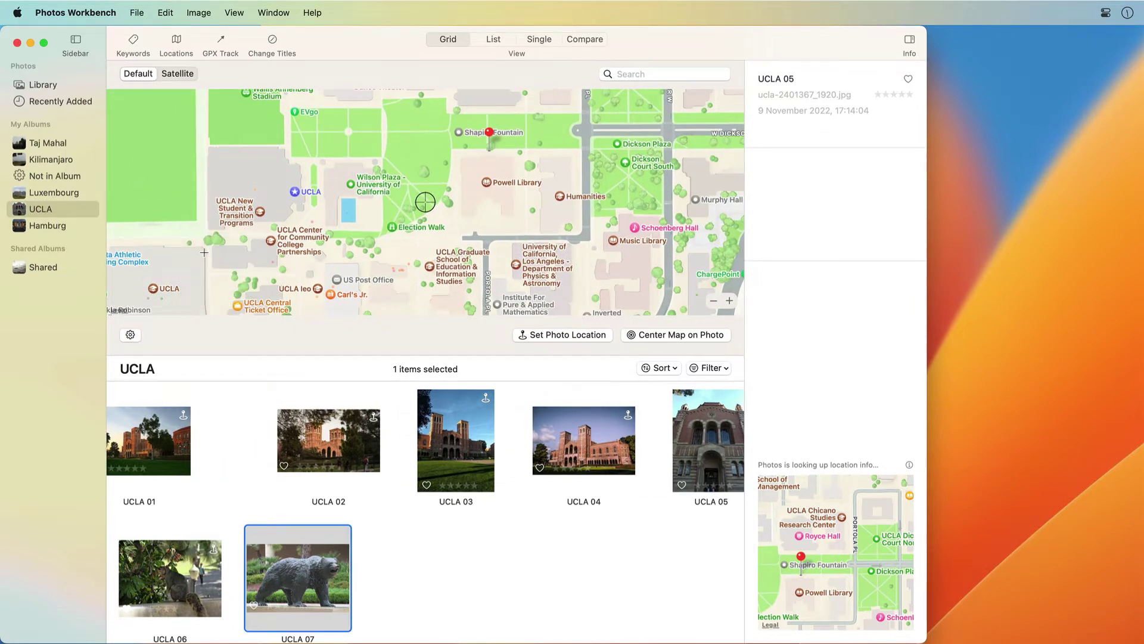
- Open the Kilimanjaro album and select all its photos
left_click(66, 160)
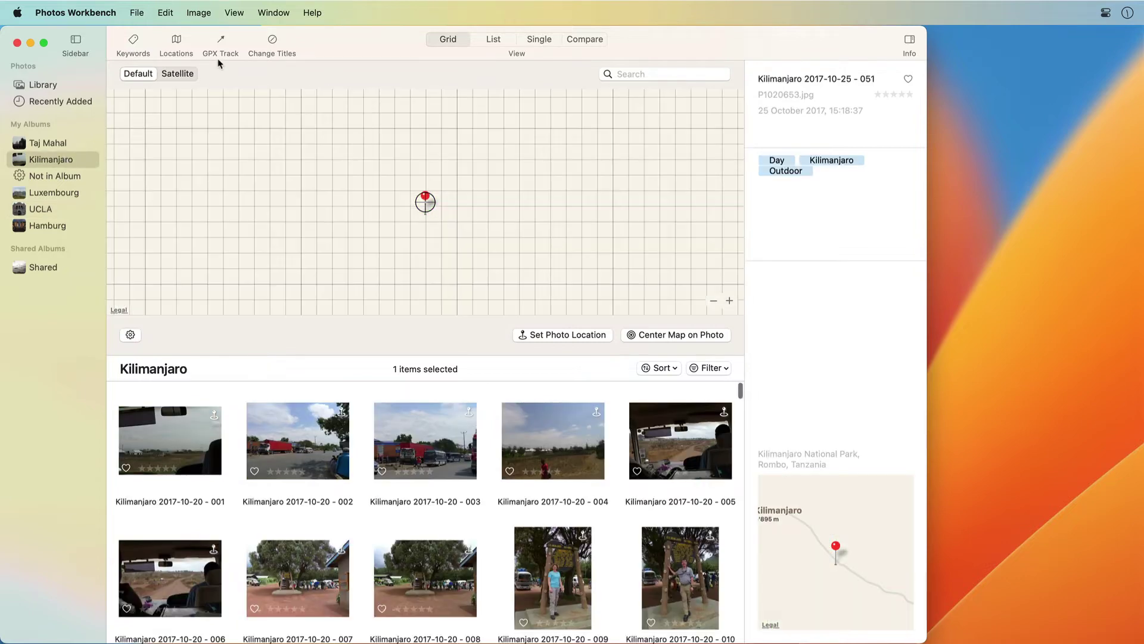
key("super+c")
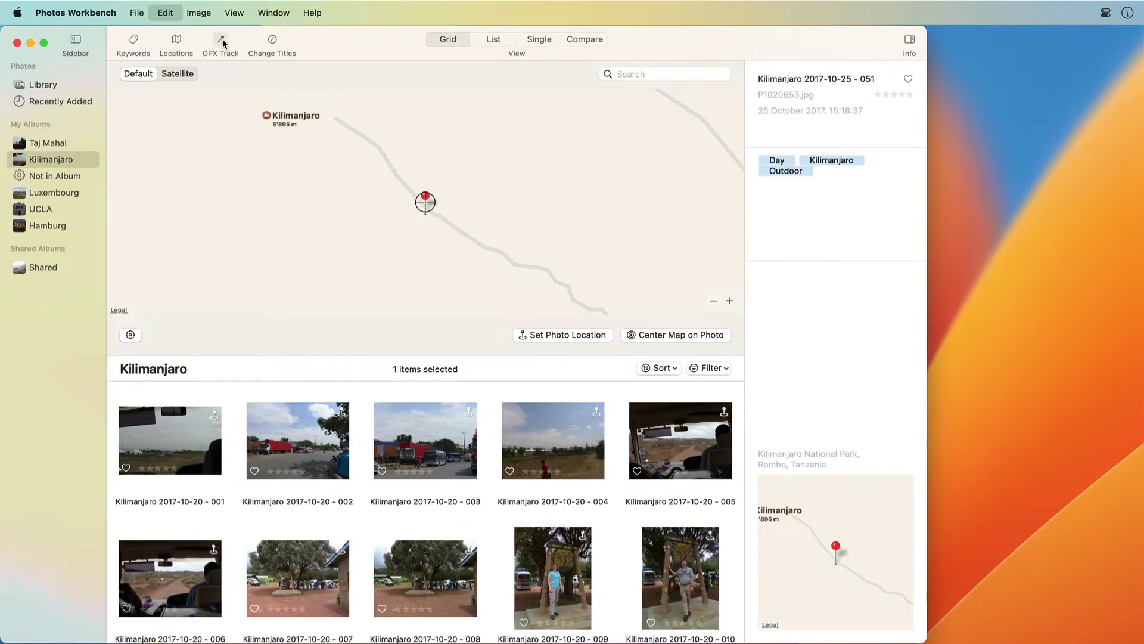
key("super+a")
- Match them to the 05_15_38.gpx track log using the Africa/Dar_es_Salaam time zone
left_click(222, 41)
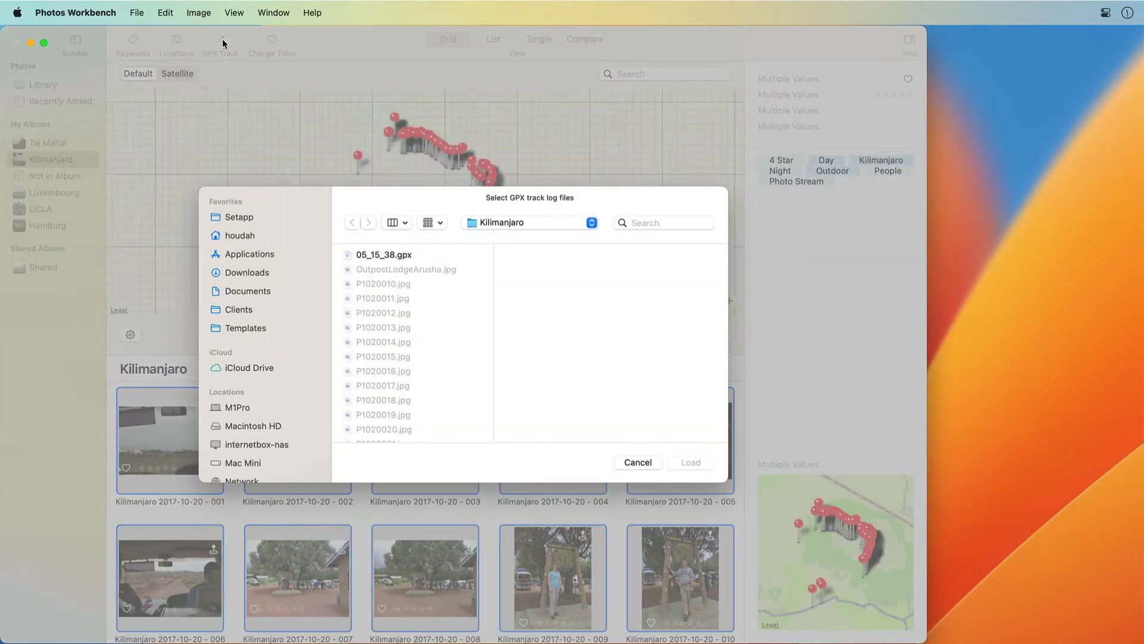
left_click(369, 255)
double_click(368, 254)
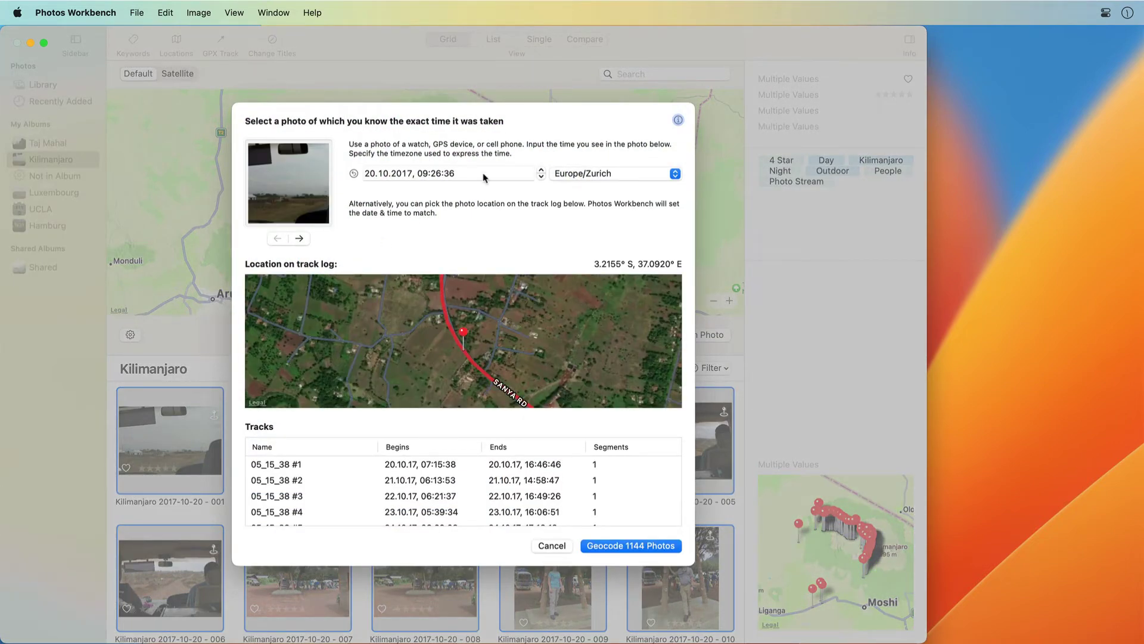
left_click(575, 178)
mouse_move(602, 226)
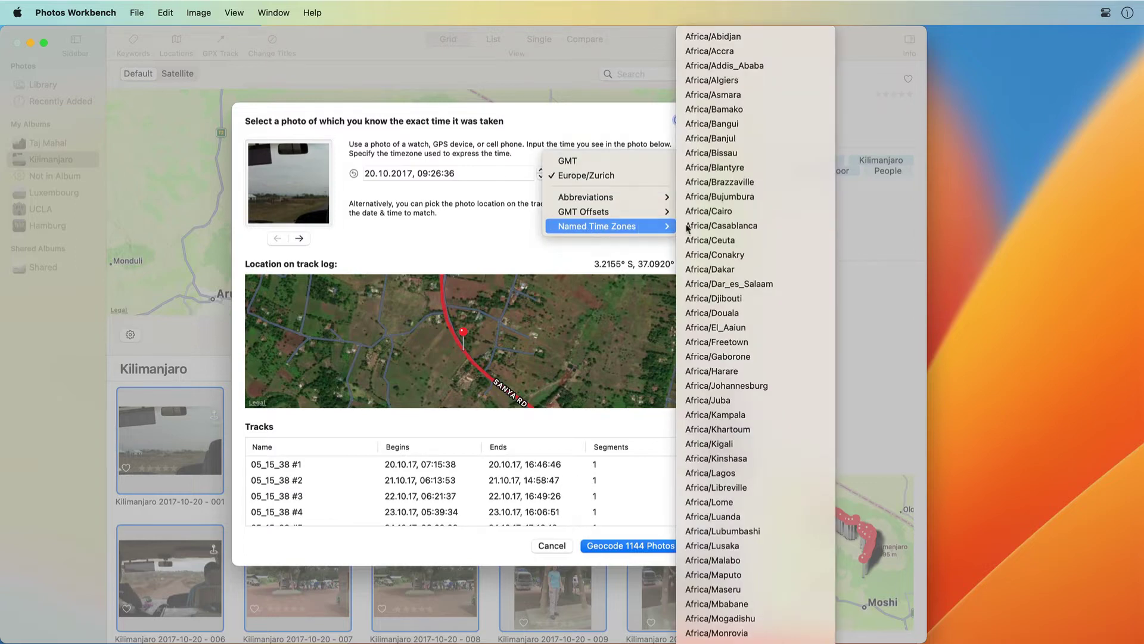
left_click(728, 284)
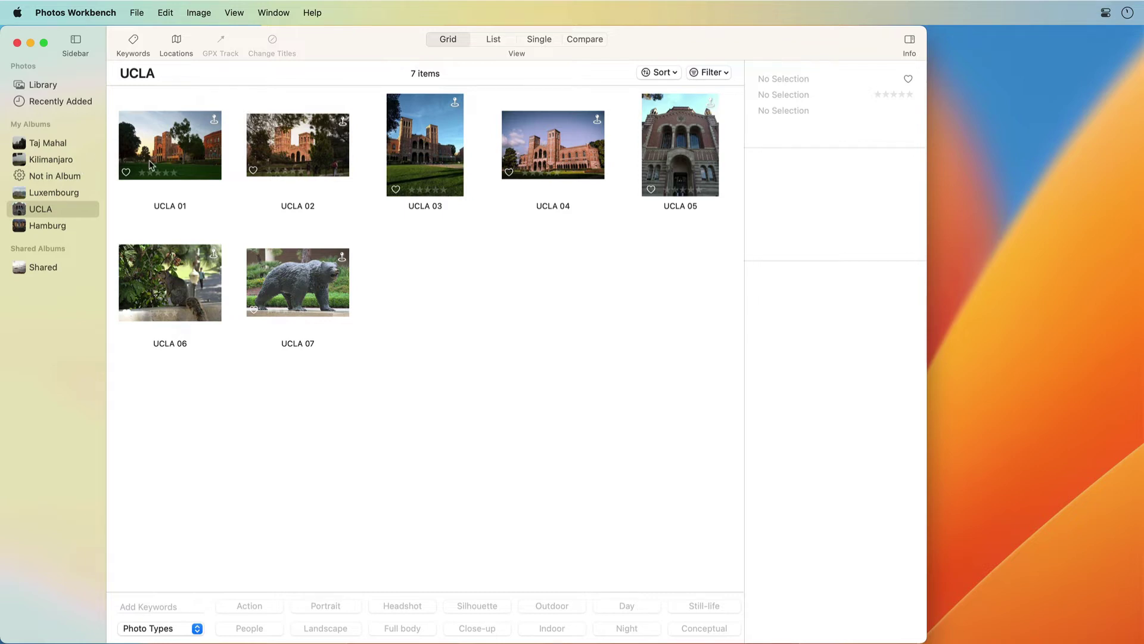
- Rate UCLA 01 and 02 four stars, UCLA 03 two stars, UCLA 04 and 07 three stars
left_click(166, 173)
left_click(292, 172)
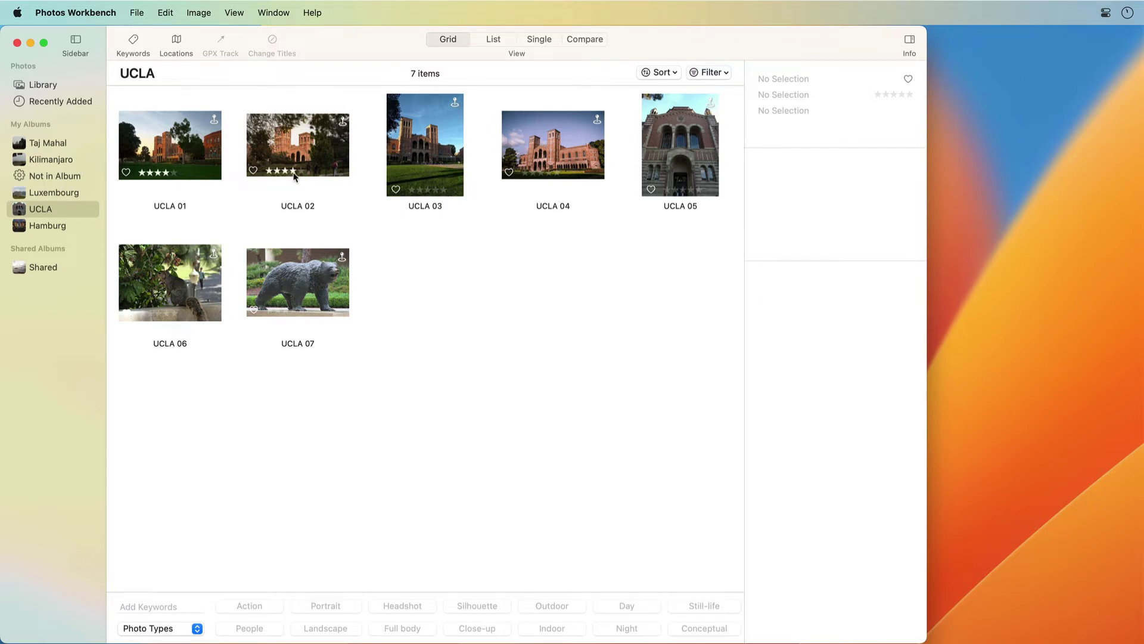
left_click(419, 191)
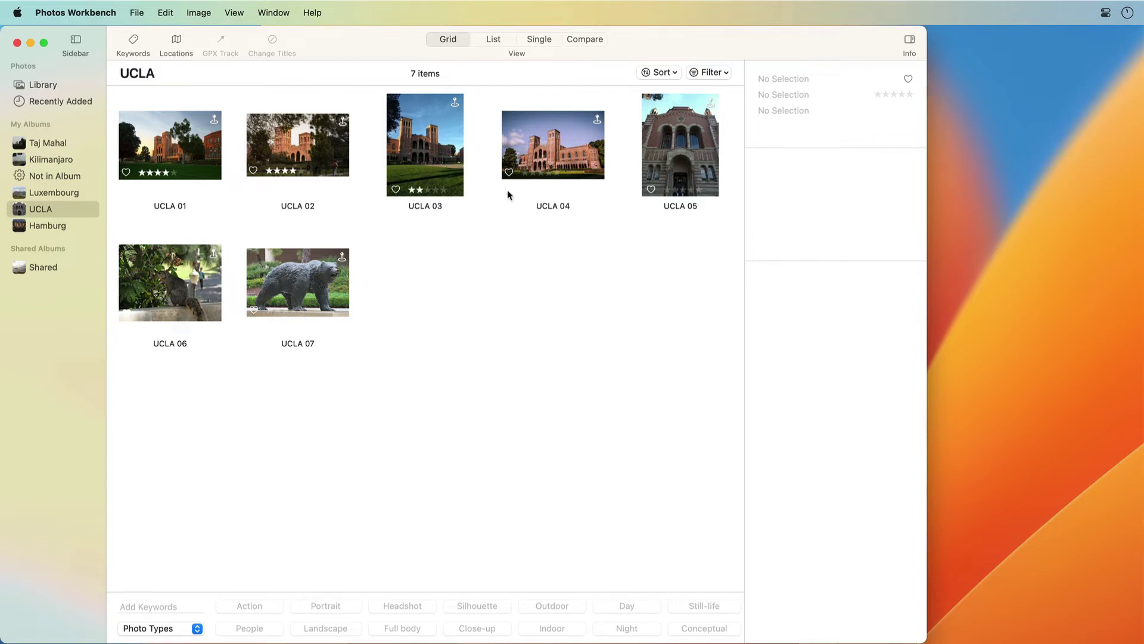
left_click(541, 173)
left_click(303, 285)
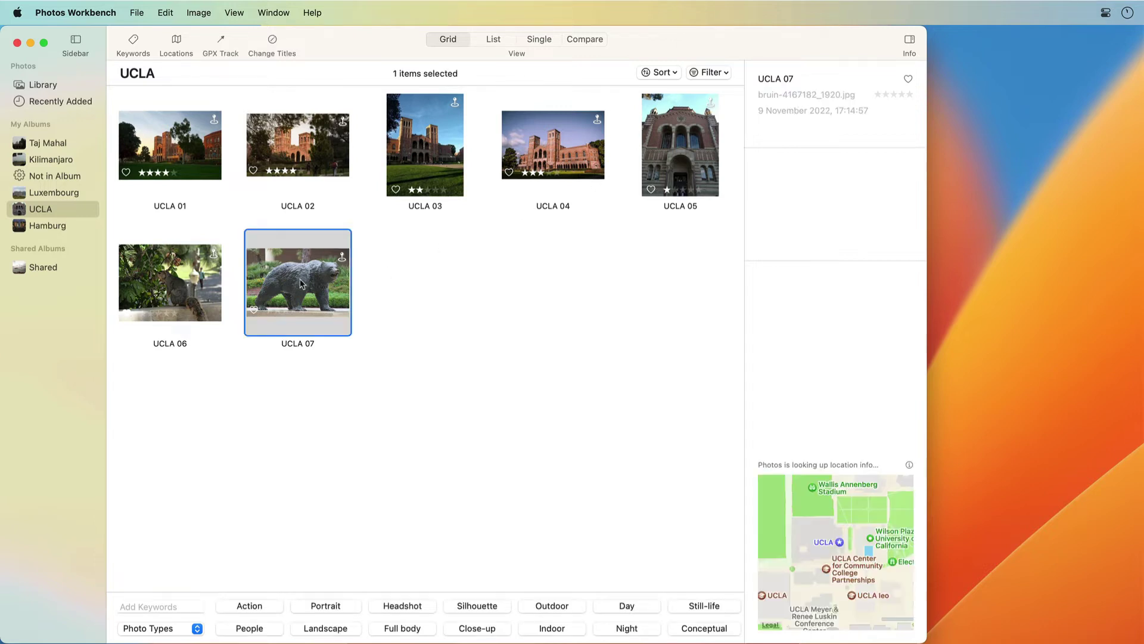
left_click(894, 94)
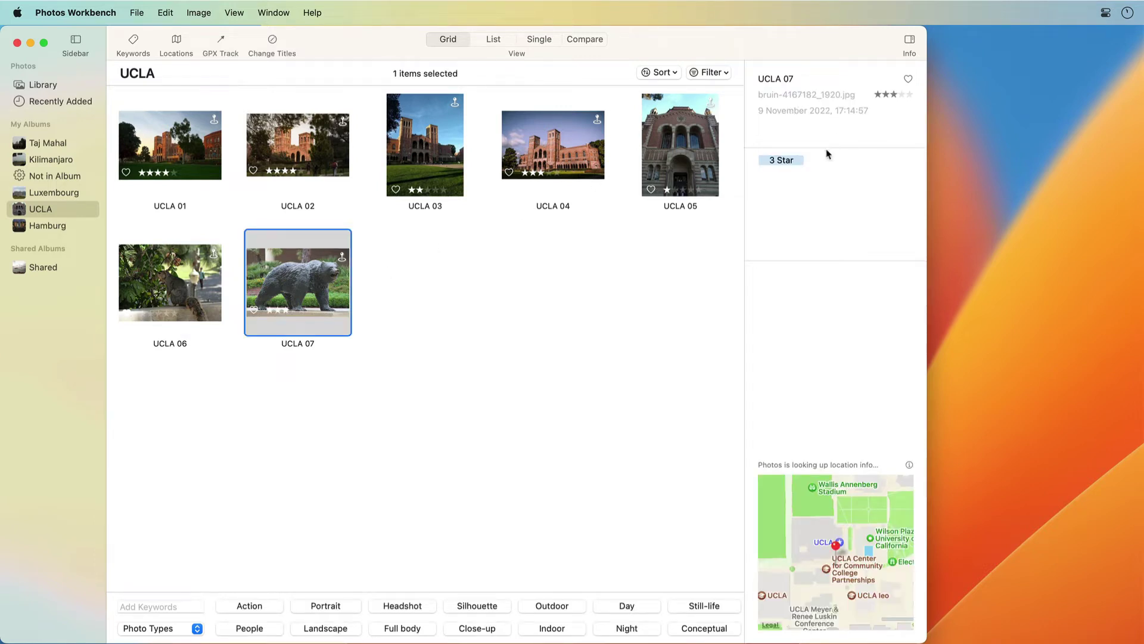
- Filter the UCLA album to '★★★★ or Better' and clear the photo selection
left_click(808, 159)
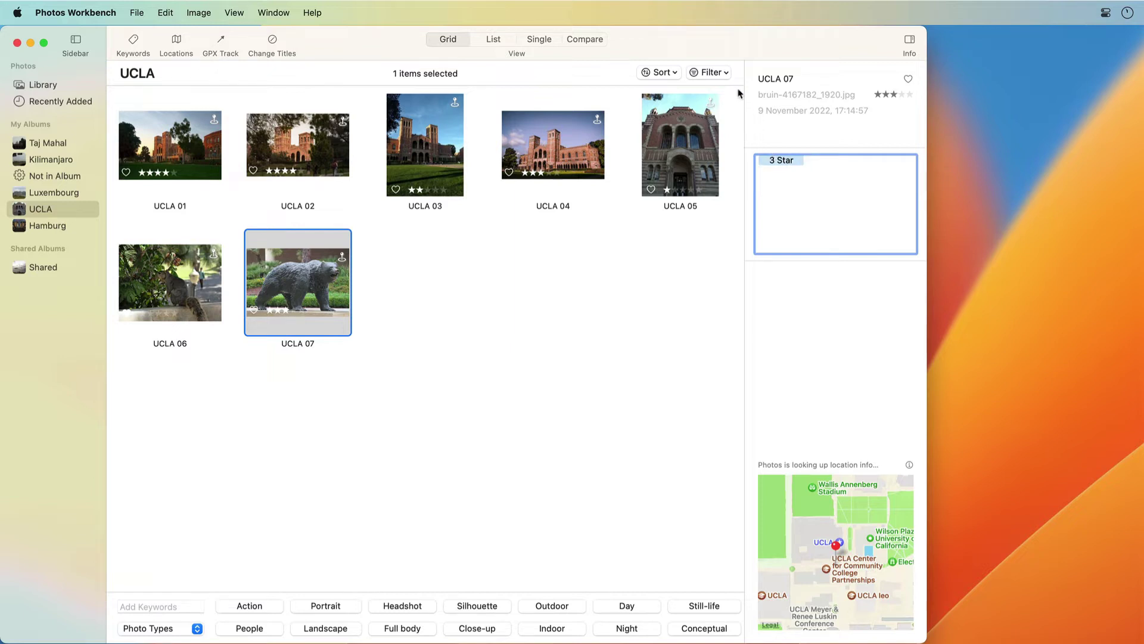
left_click(726, 74)
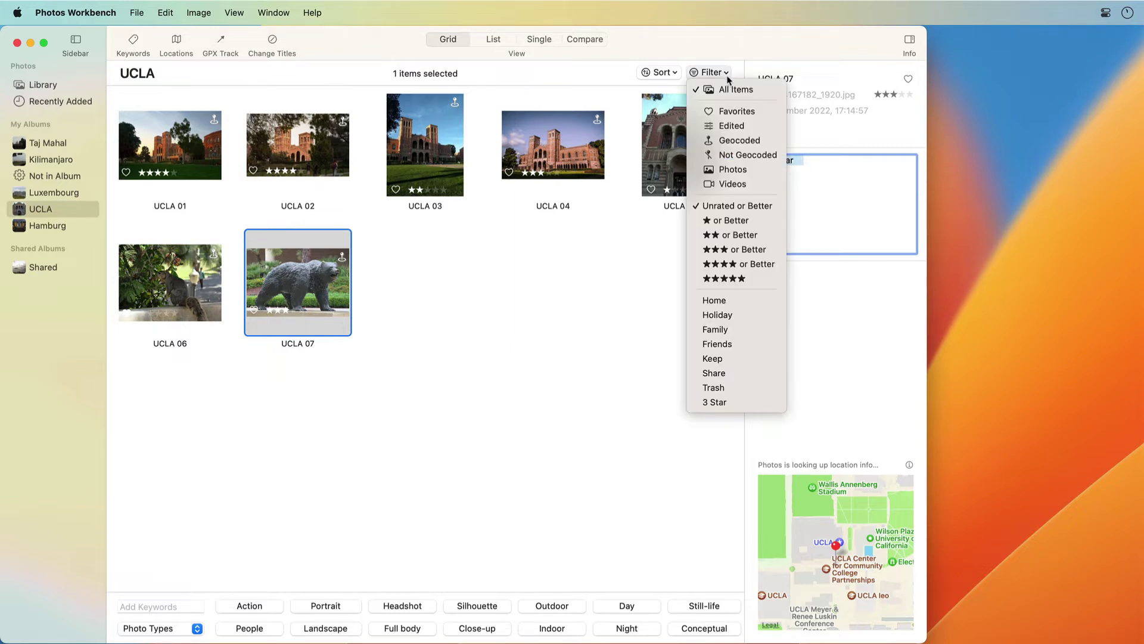
left_click(746, 264)
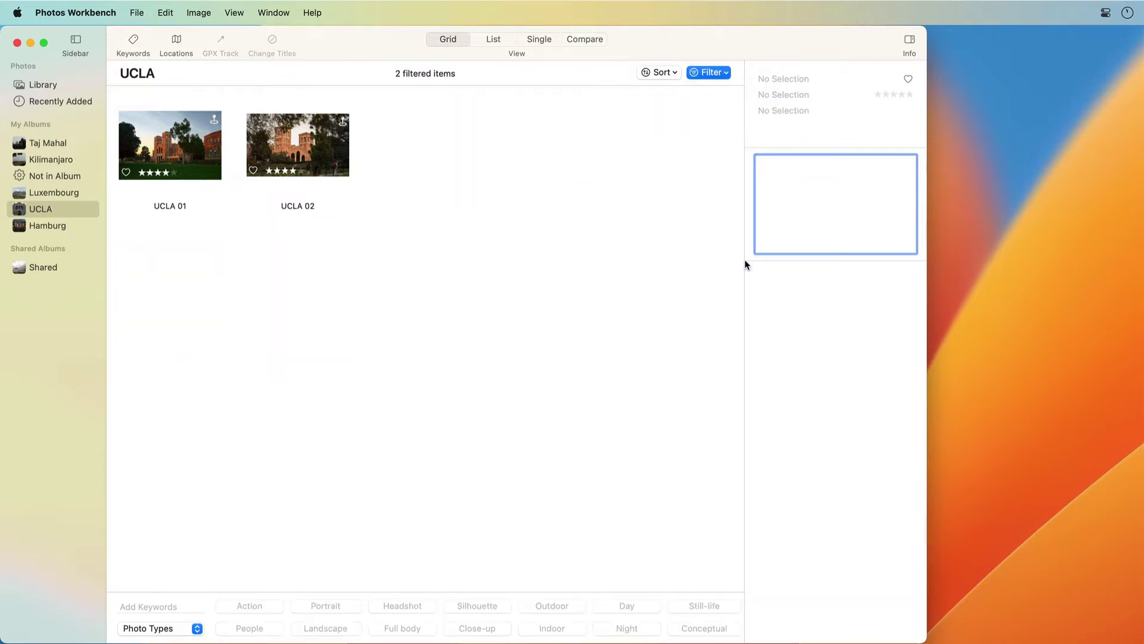
left_click(709, 264)
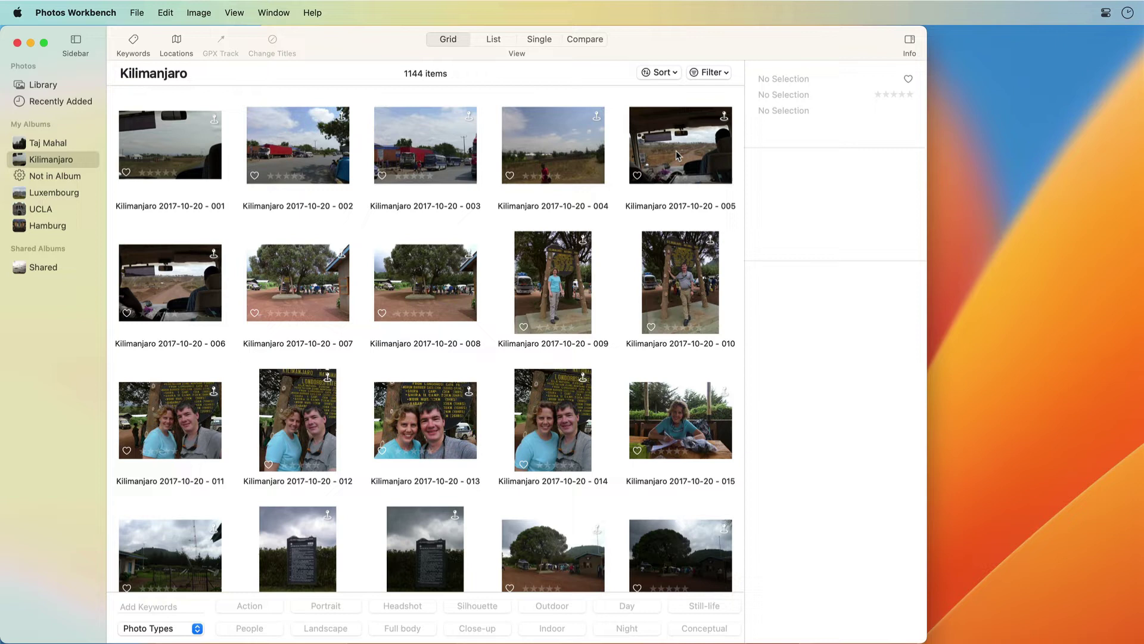
- Check the keywords of photos 005 and 080 (Night, Outdoor) and open the album filter options
left_click(676, 150)
left_click(763, 161)
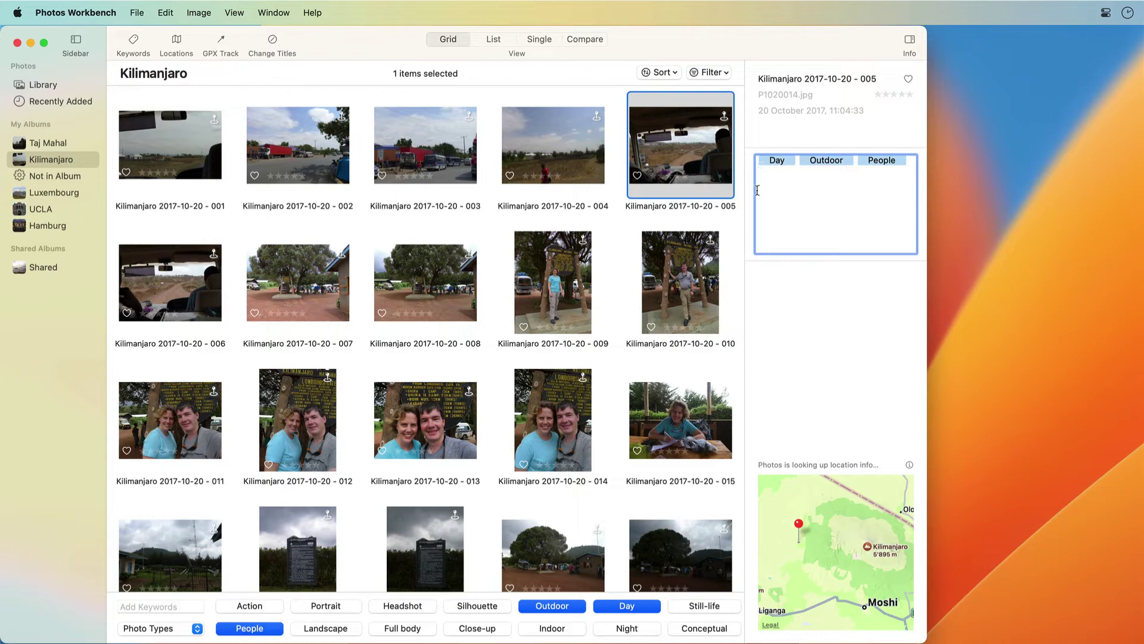
left_click(739, 227)
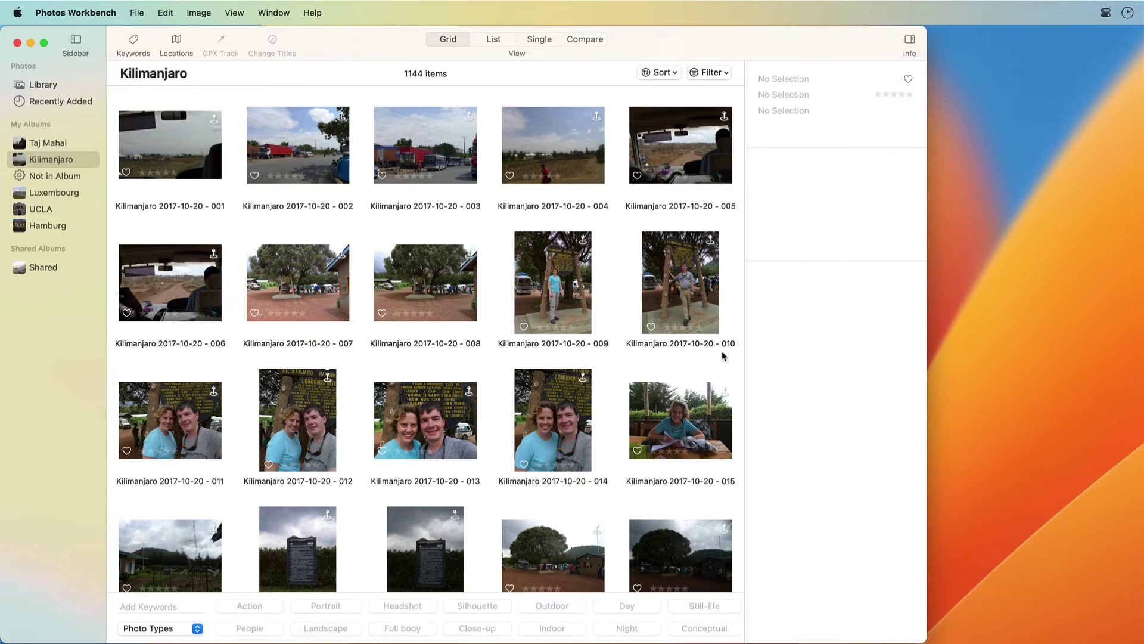
scroll(723, 356, "down", 10)
scroll(723, 356, "down", 15)
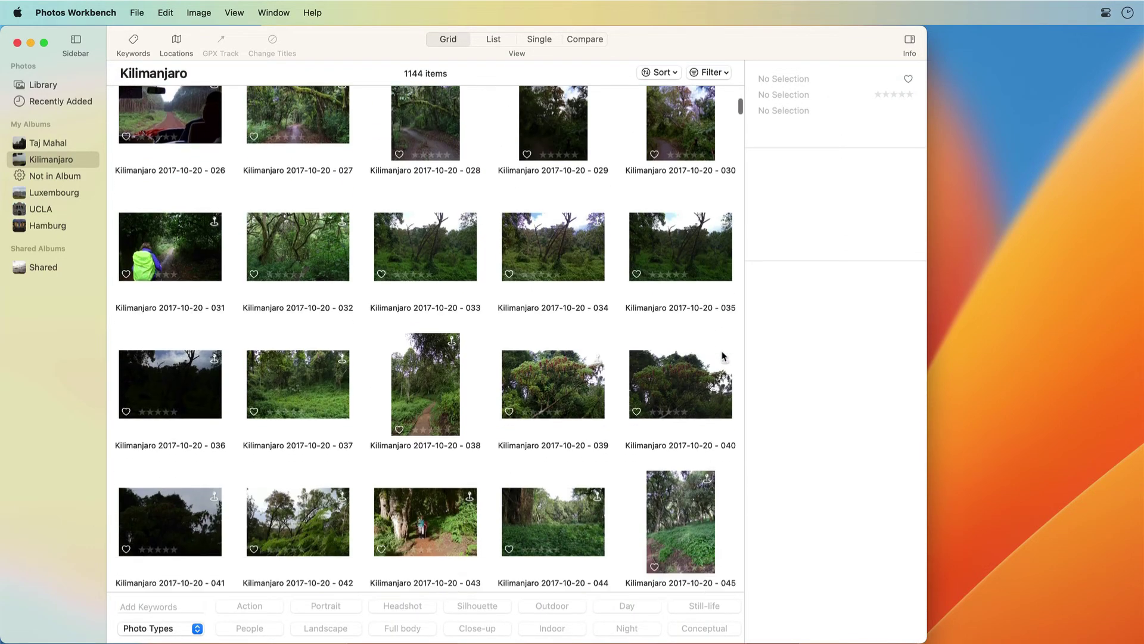
scroll(724, 355, "down", 5)
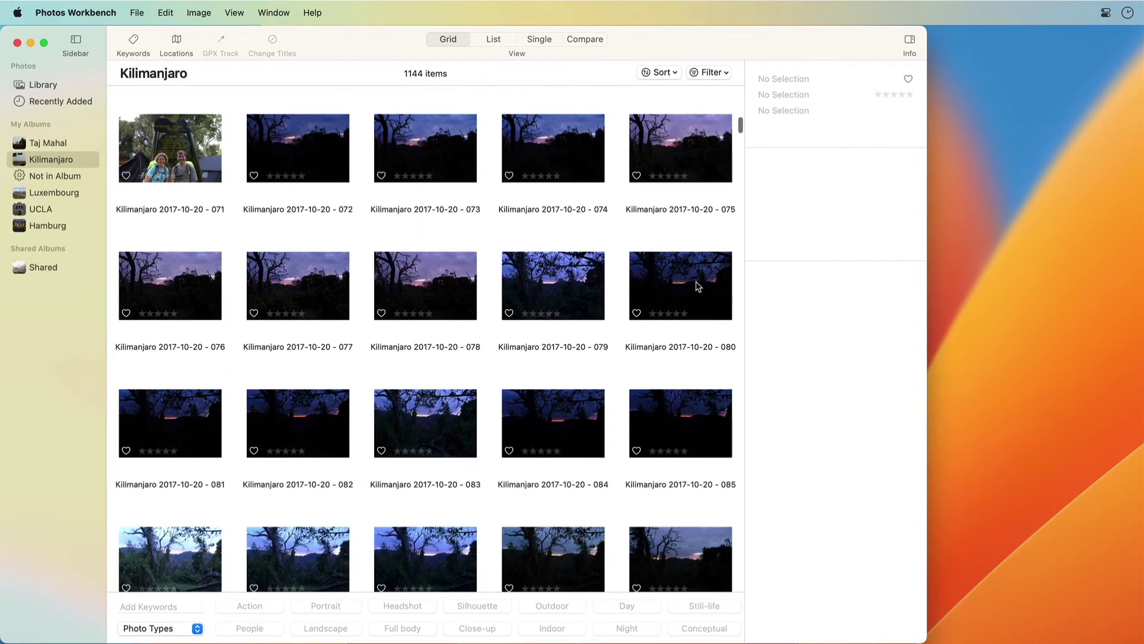
left_click(699, 286)
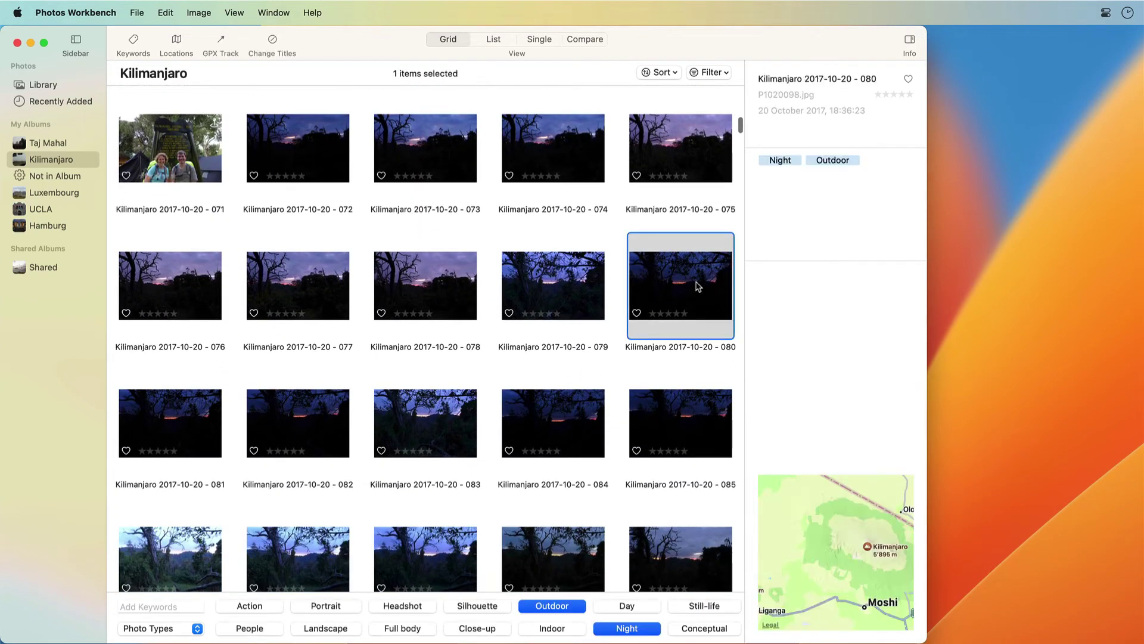
left_click(723, 78)
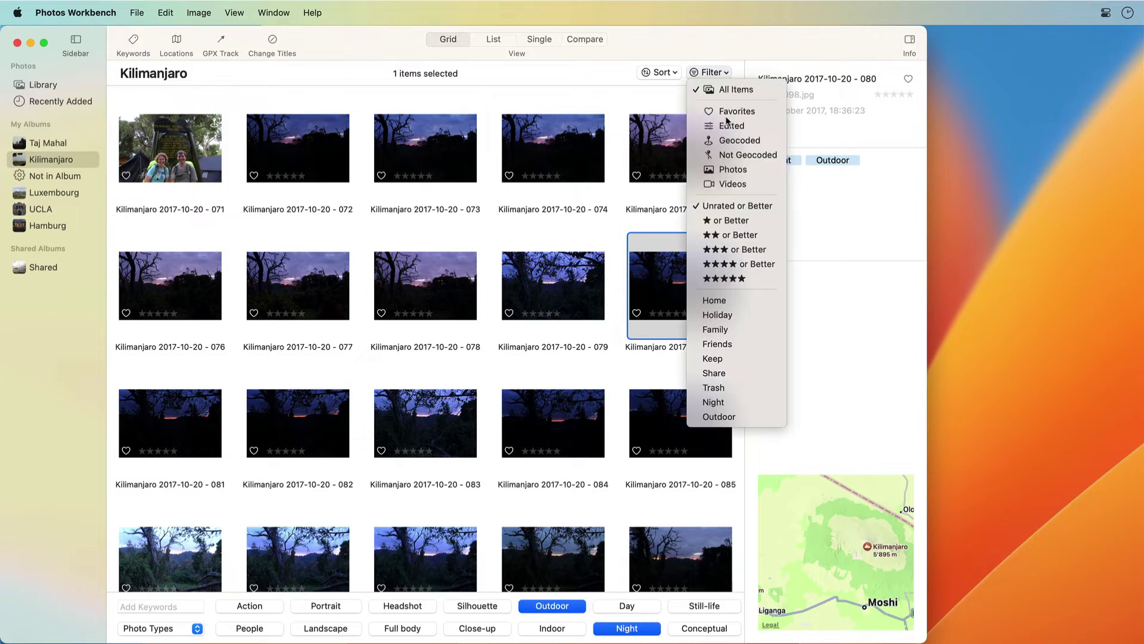
- Filter the album to show only photos keyworded Night
left_click(715, 402)
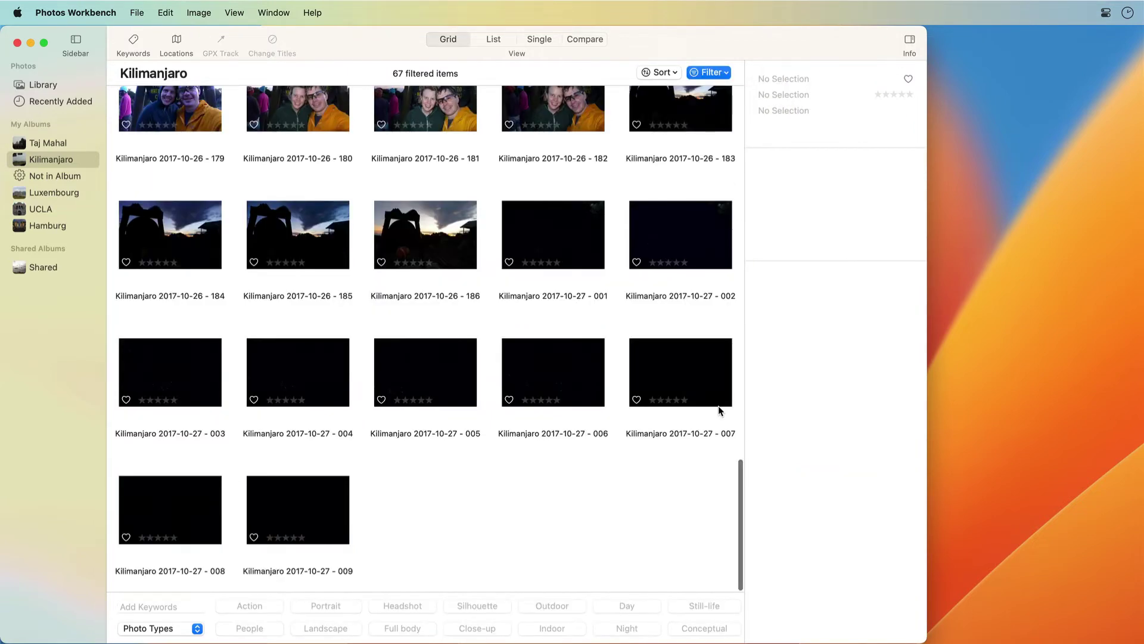
scroll(720, 410, "up", 5)
scroll(718, 410, "up", 2)
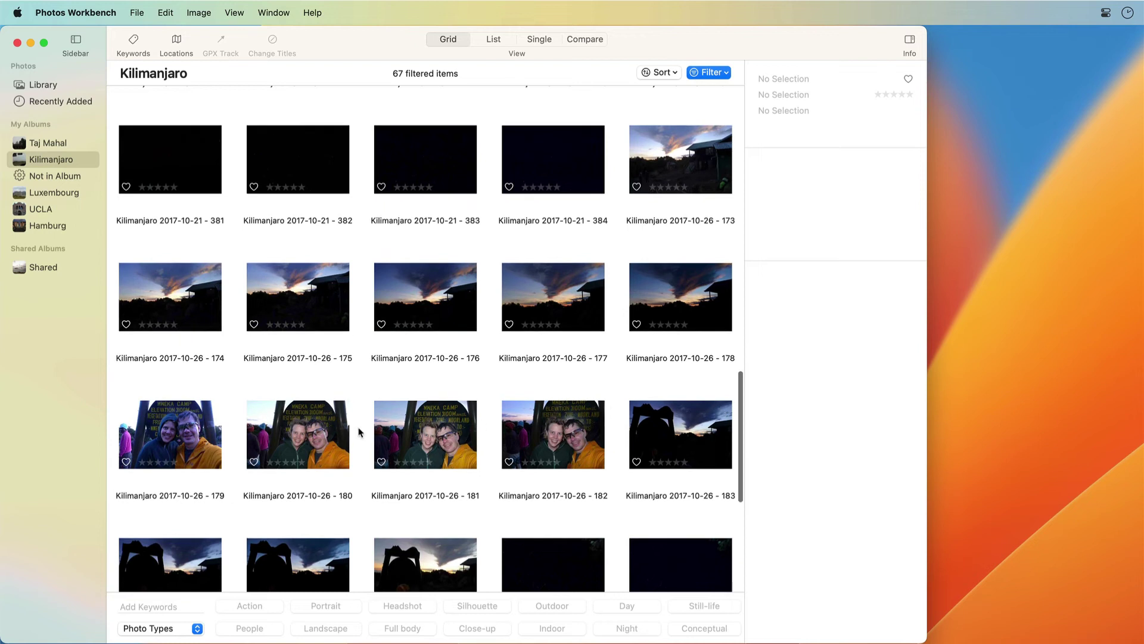
- Tag photo 180 with the Portrait keyword
left_click(305, 429)
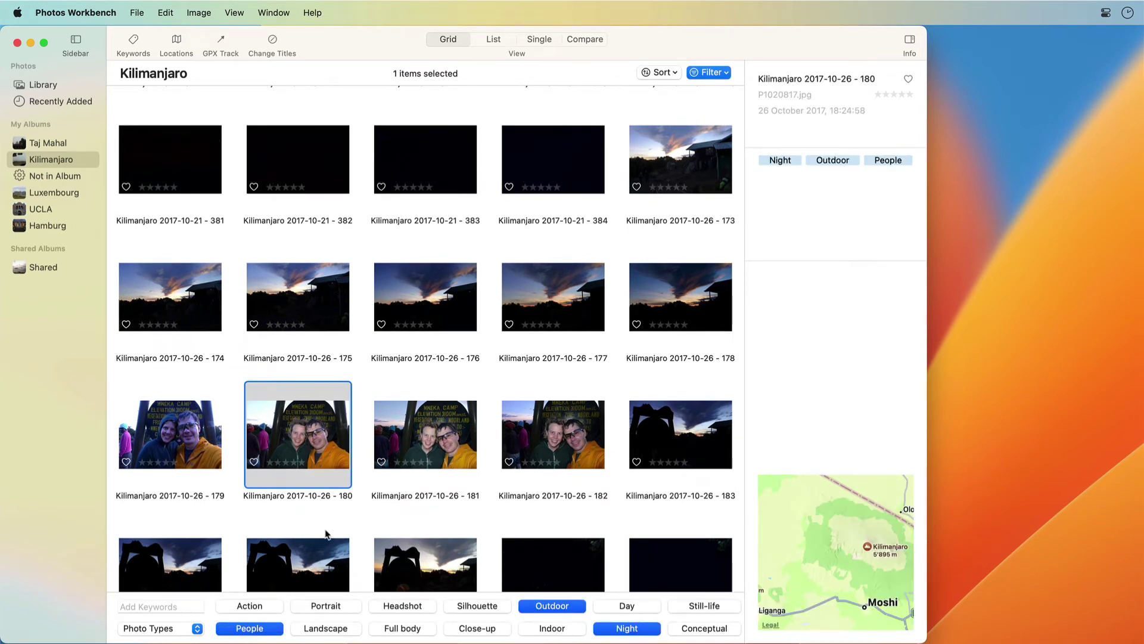
left_click(325, 606)
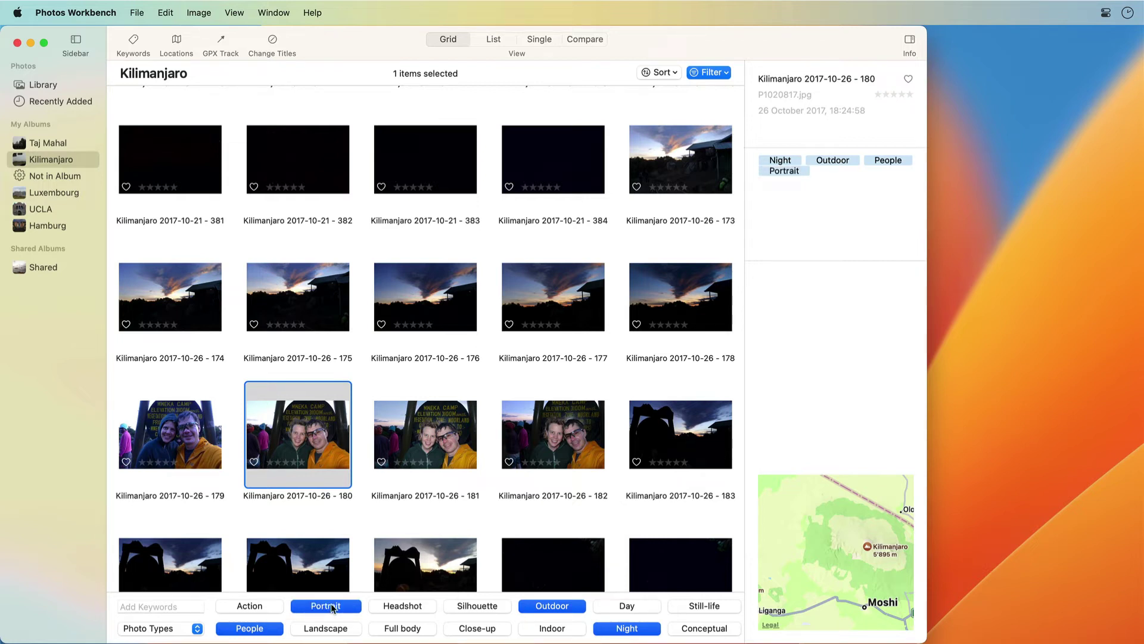
left_click(84, 15)
left_click(105, 109)
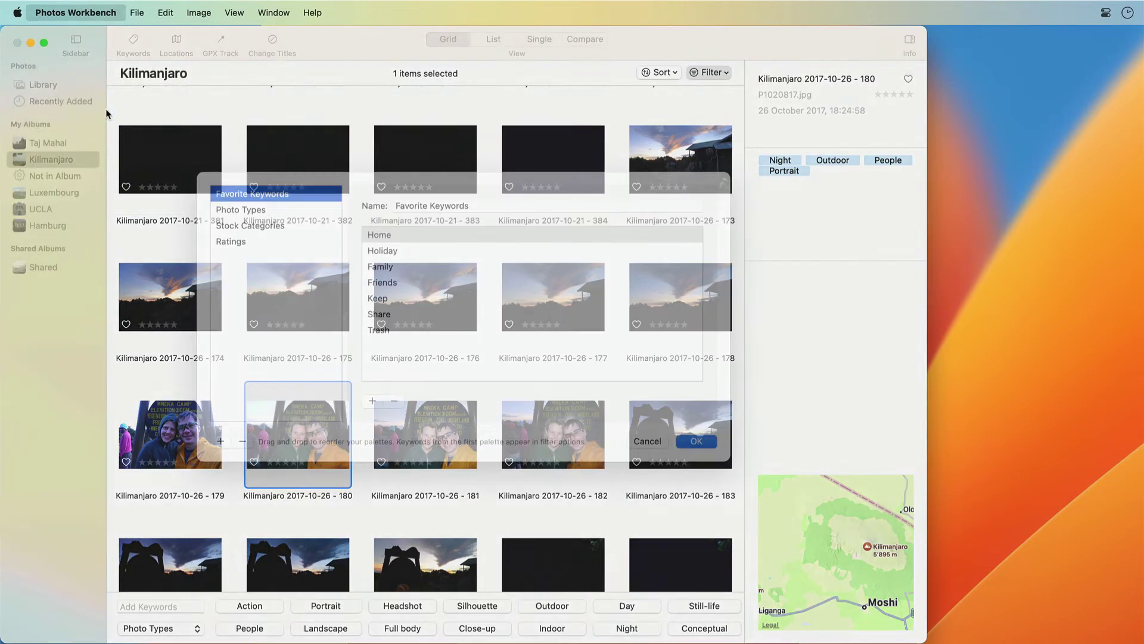
left_click(230, 231)
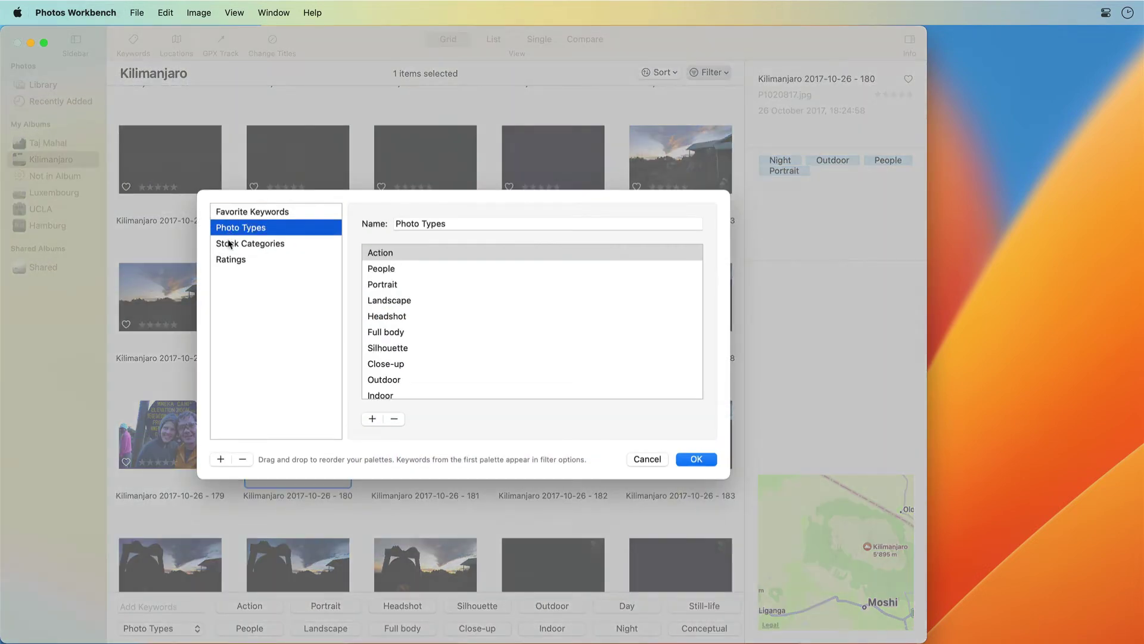
left_click(230, 245)
left_click(232, 261)
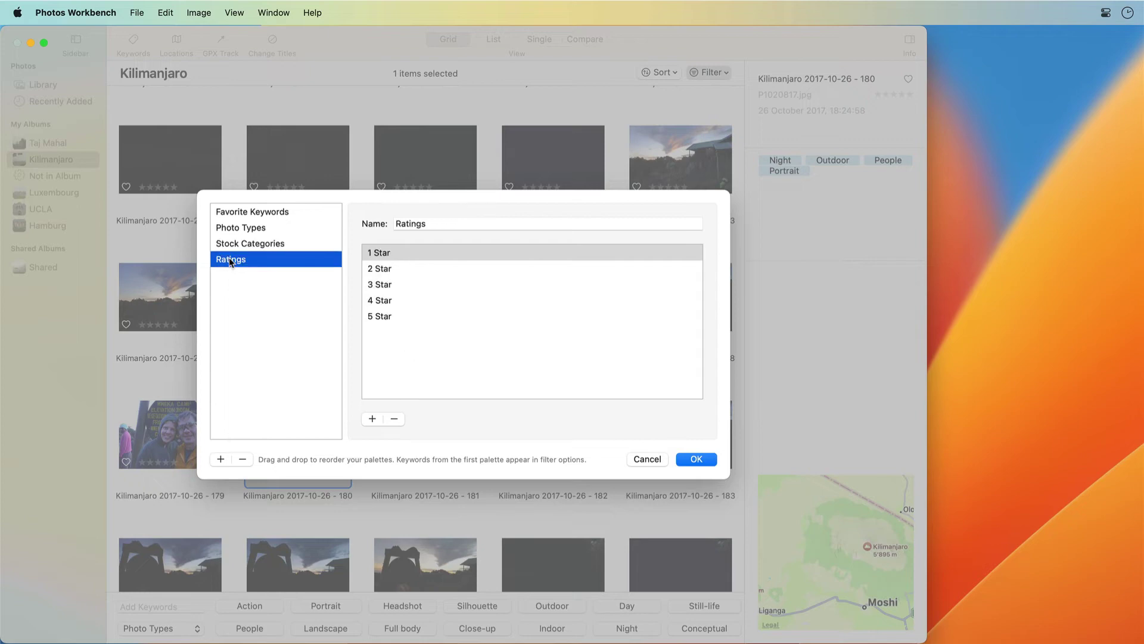
left_click(640, 461)
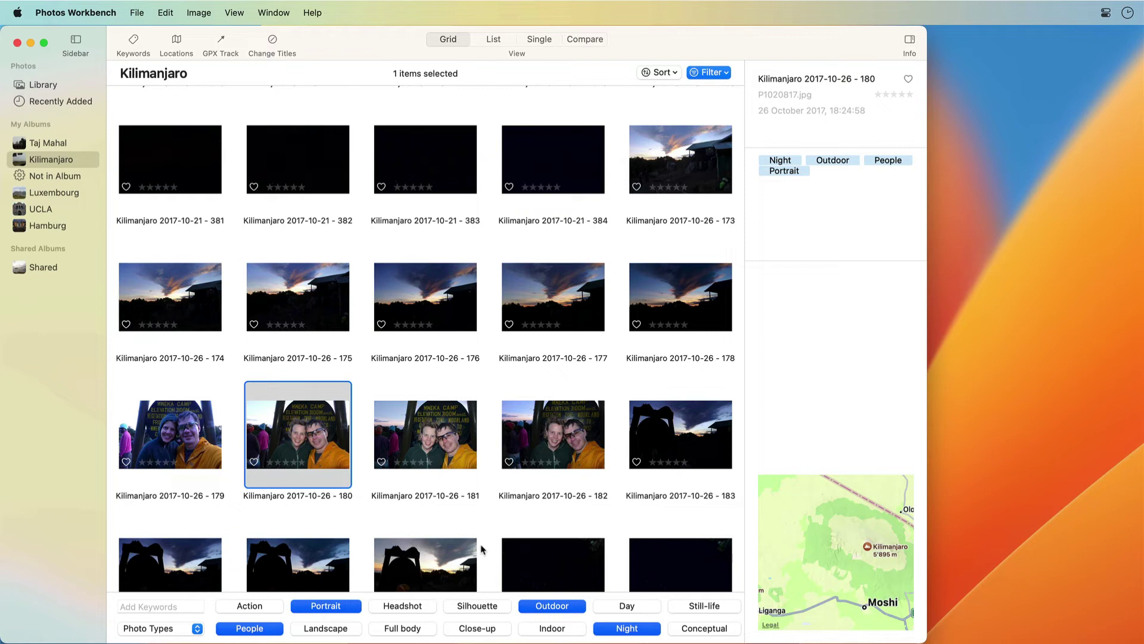
- Switch to the Photo Types keyword set, add Headshot to photo 180 and remove Outdoor
key("ctrl+Down")
key("ctrl+Down")
key("ctrl+Down")
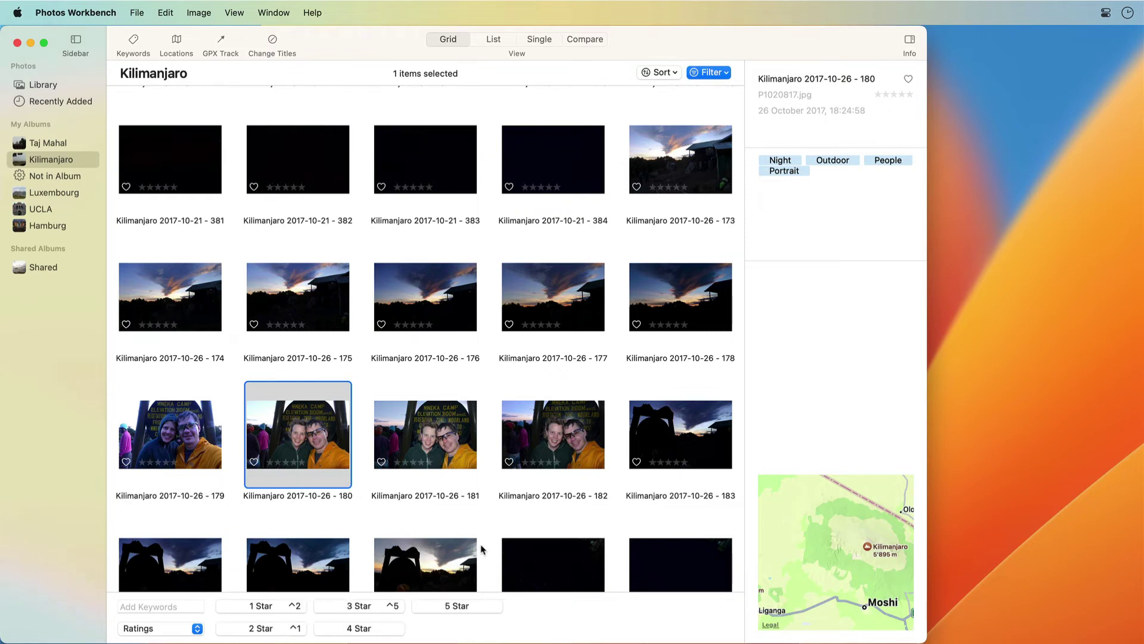
key("ctrl+Down")
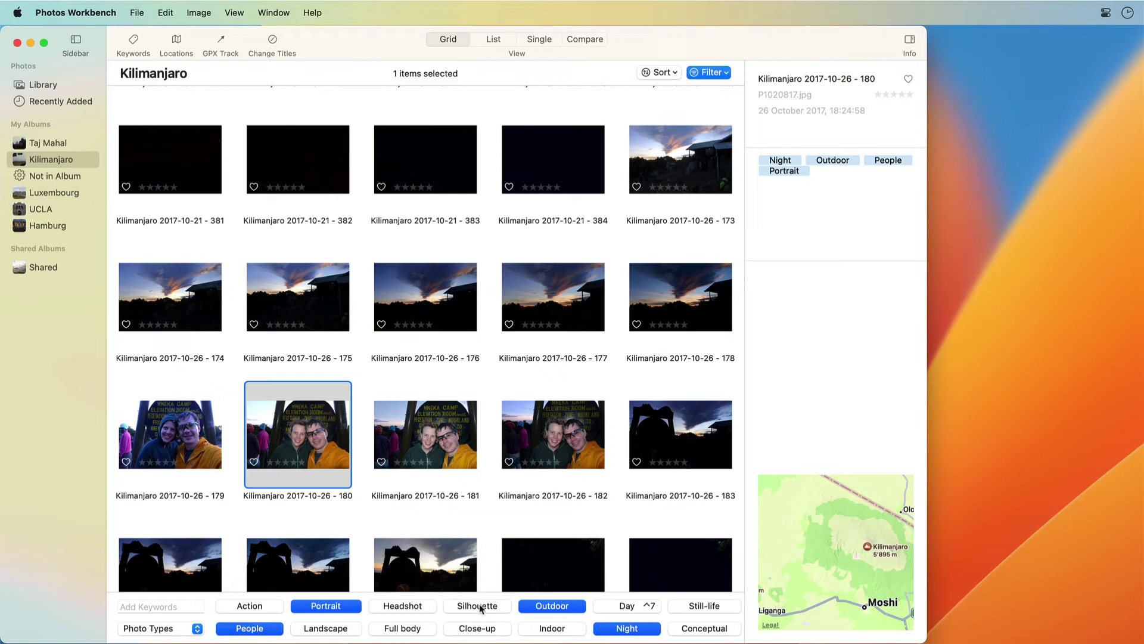
left_click(419, 607)
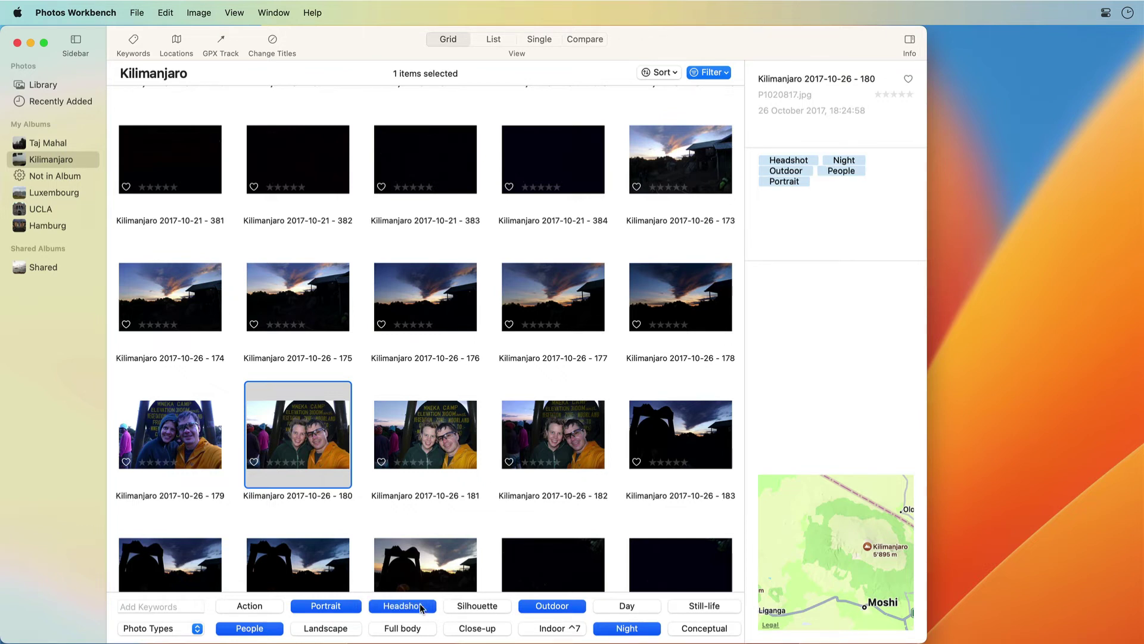
left_click(543, 609)
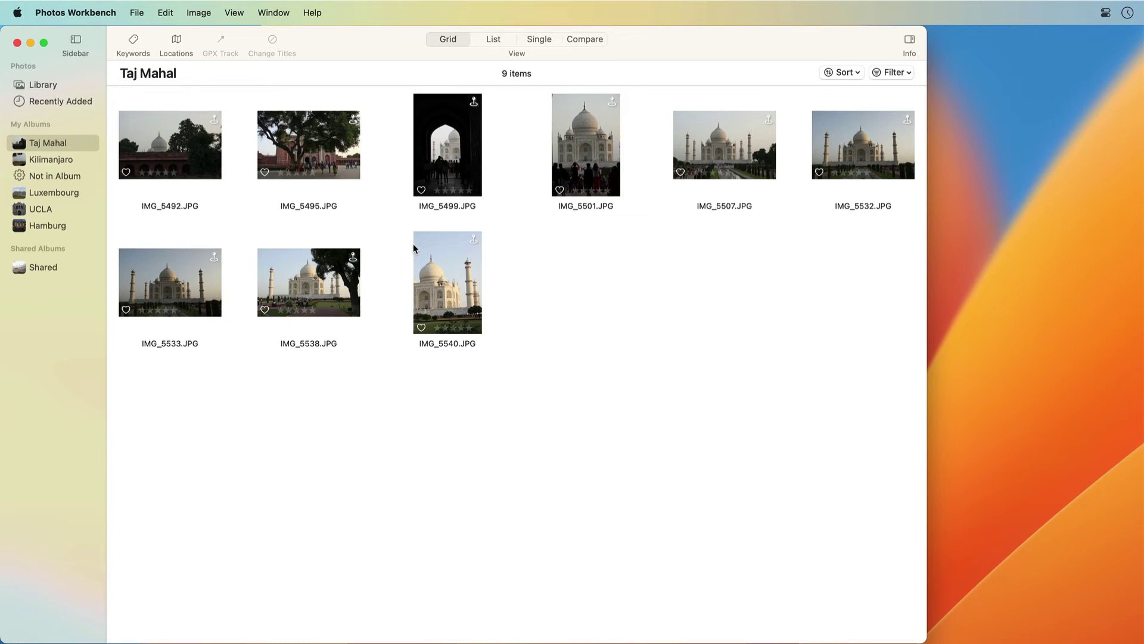
- View IMG_5501 at full size and browse the neighbouring Taj Mahal photos
double_click(593, 139)
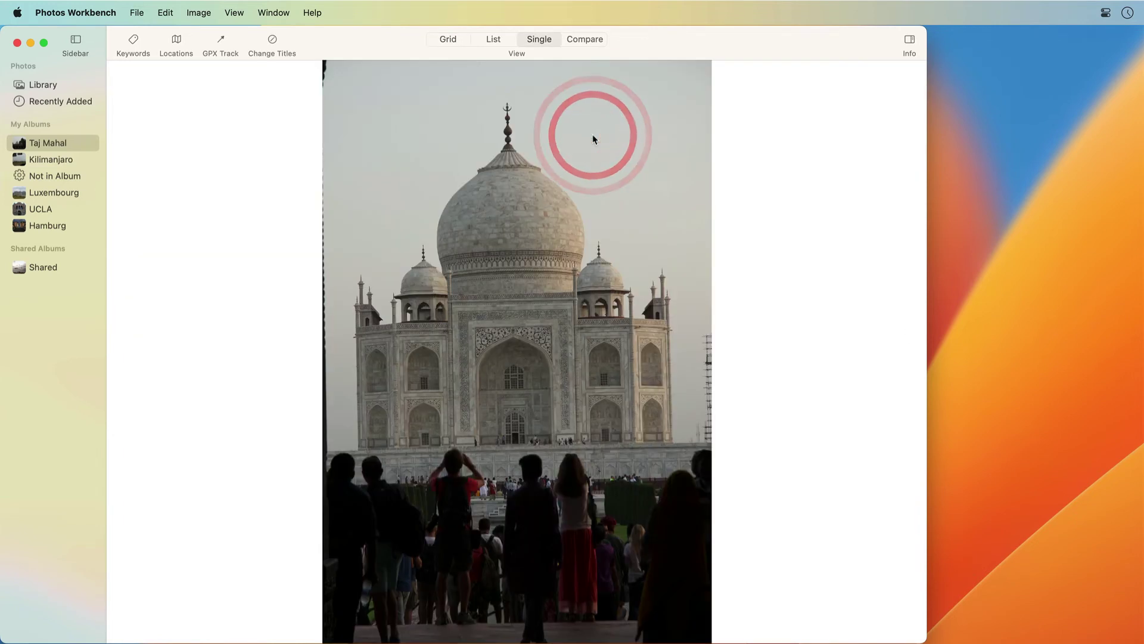
key("Right")
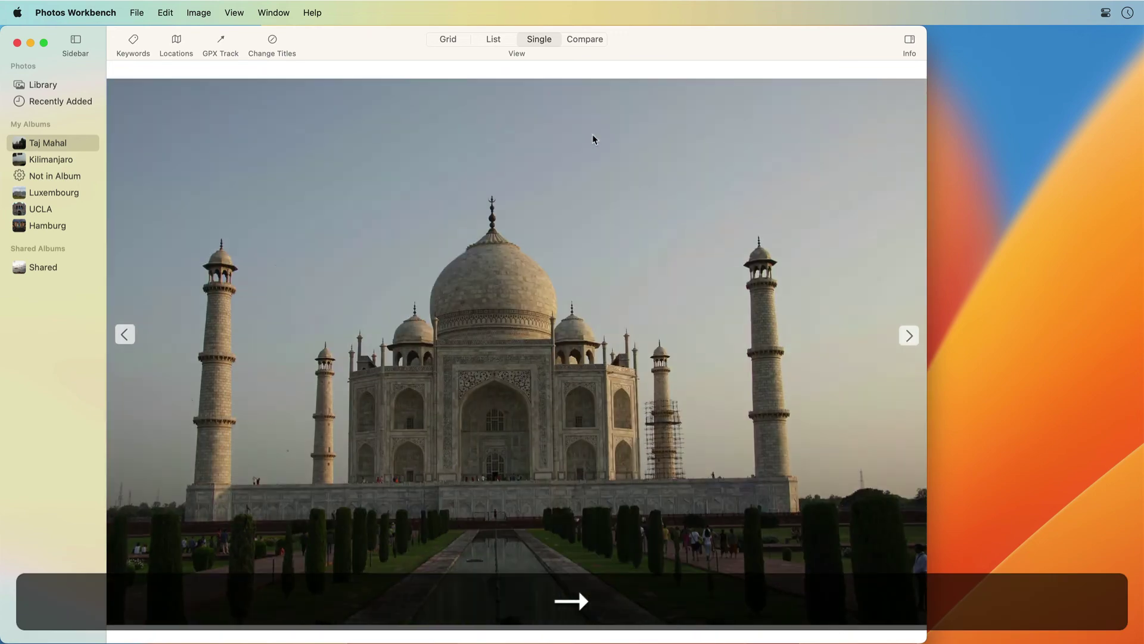
key("Right")
key("Left")
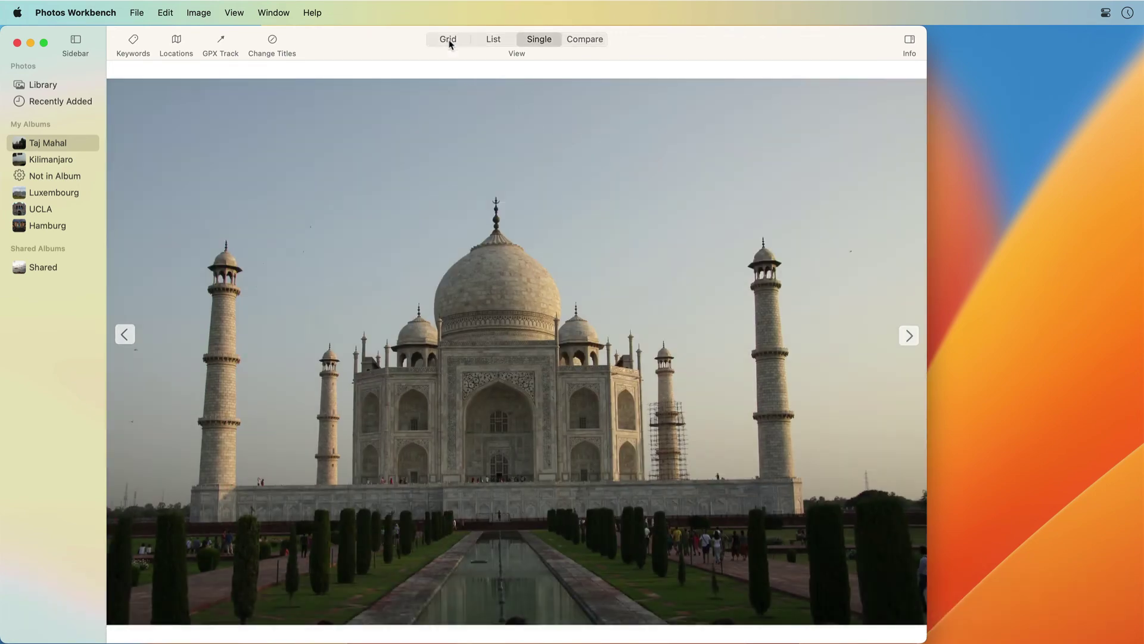
- Select IMG_5501 through IMG_5538 in the grid and show them in Compare view
left_click(449, 41)
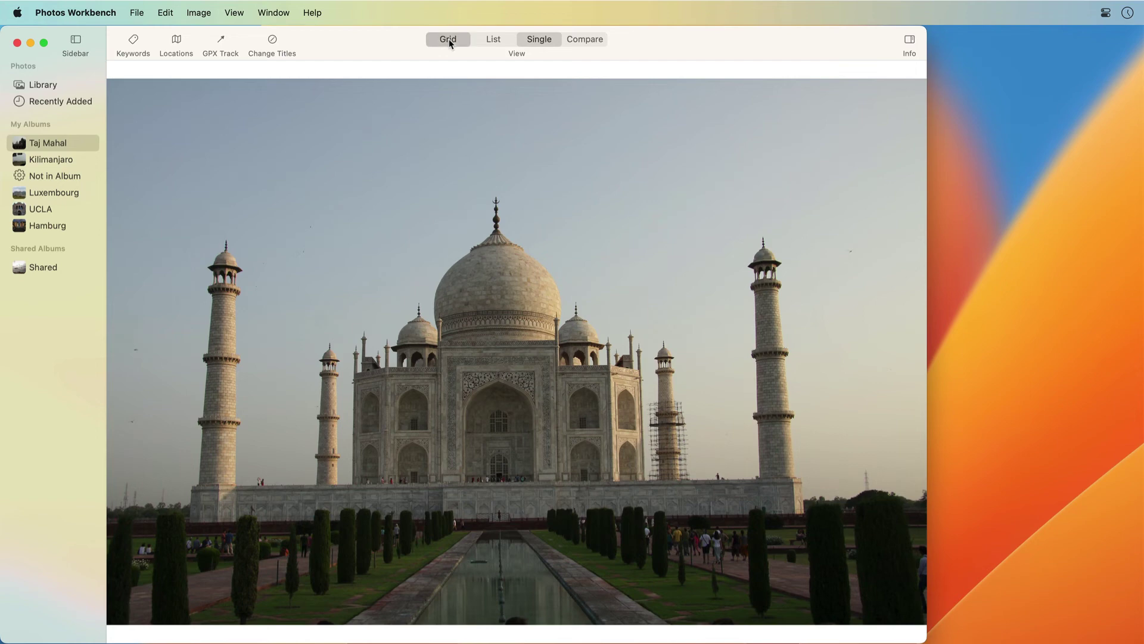
left_click(578, 137)
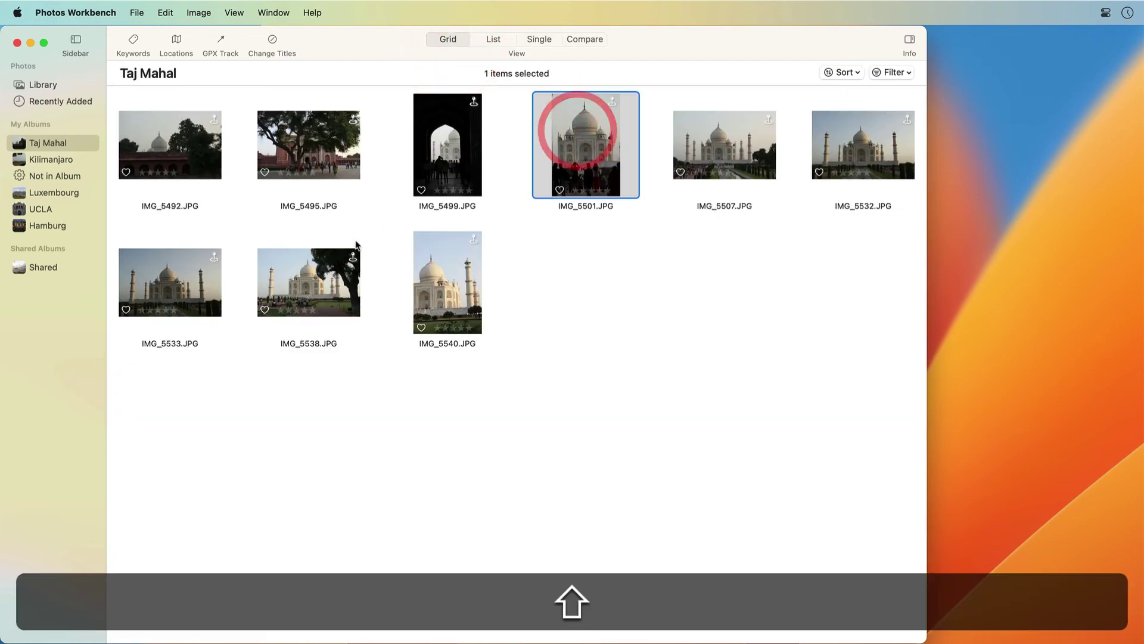
left_click(343, 262, "shift")
left_click(579, 40)
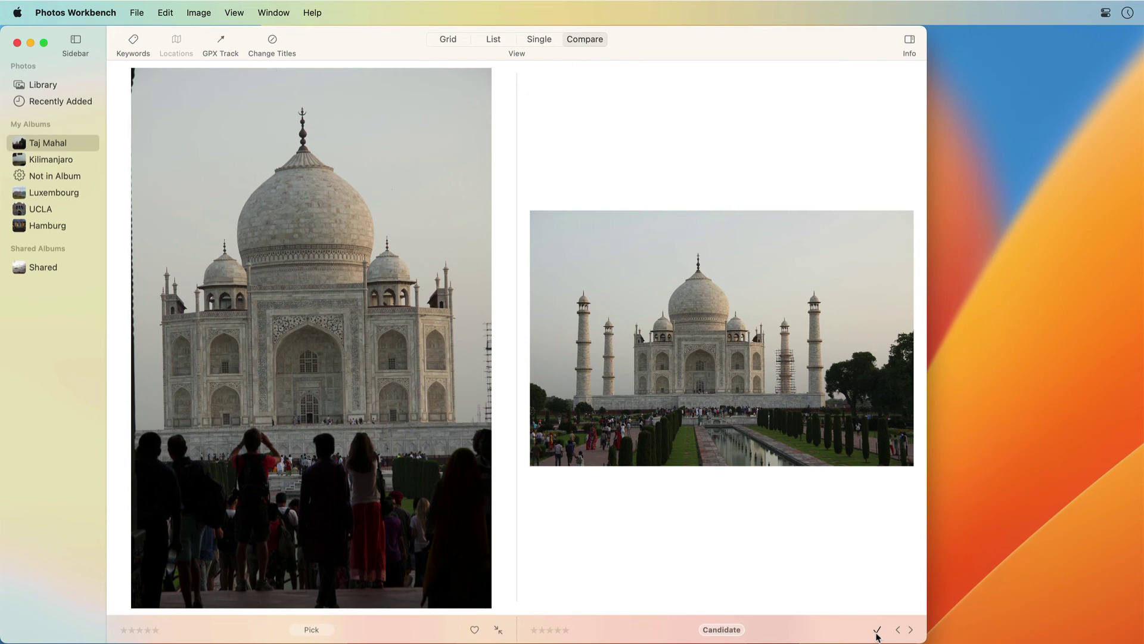
- Promote the frontal reflecting-pool shot to pick, mark it a favourite, and return to thumbnails
left_click(876, 632)
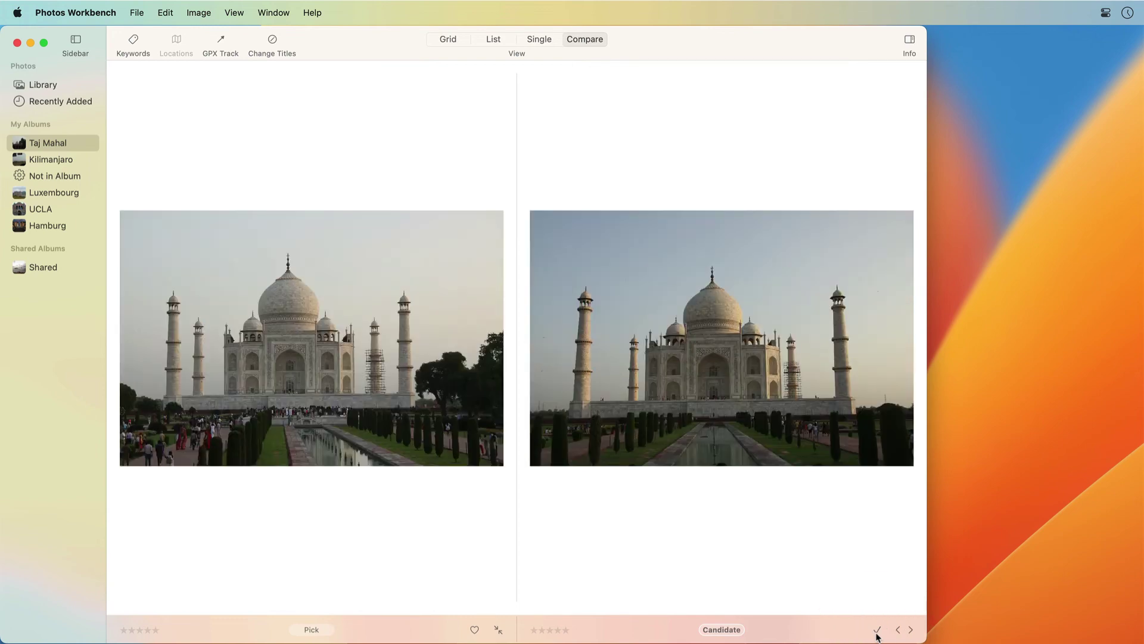
left_click(876, 631)
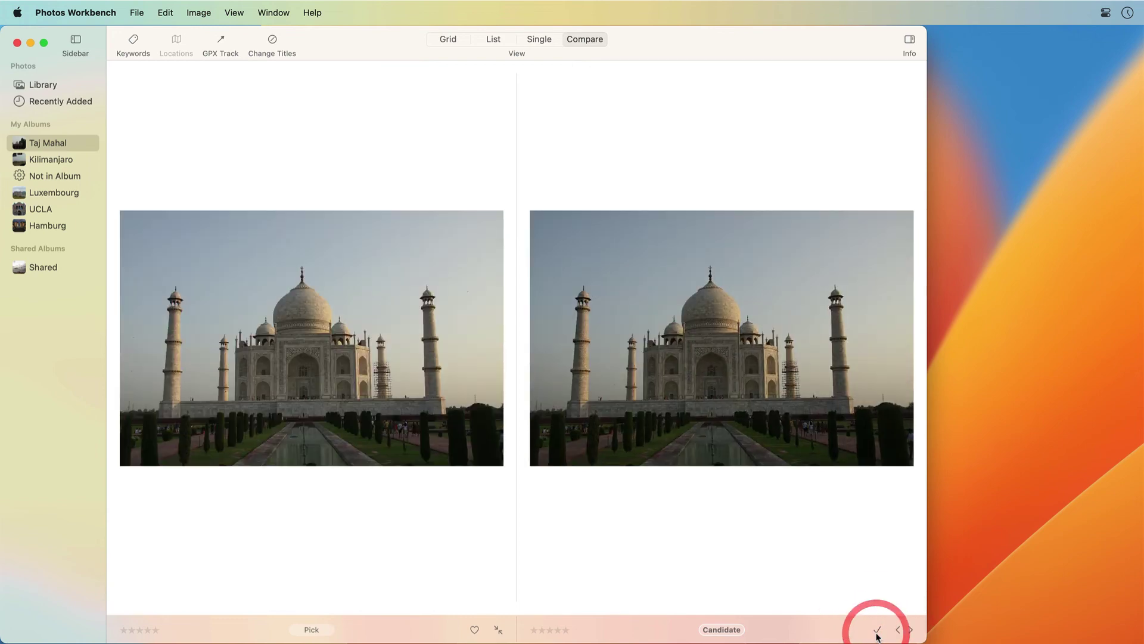
left_click(910, 630)
left_click(910, 630)
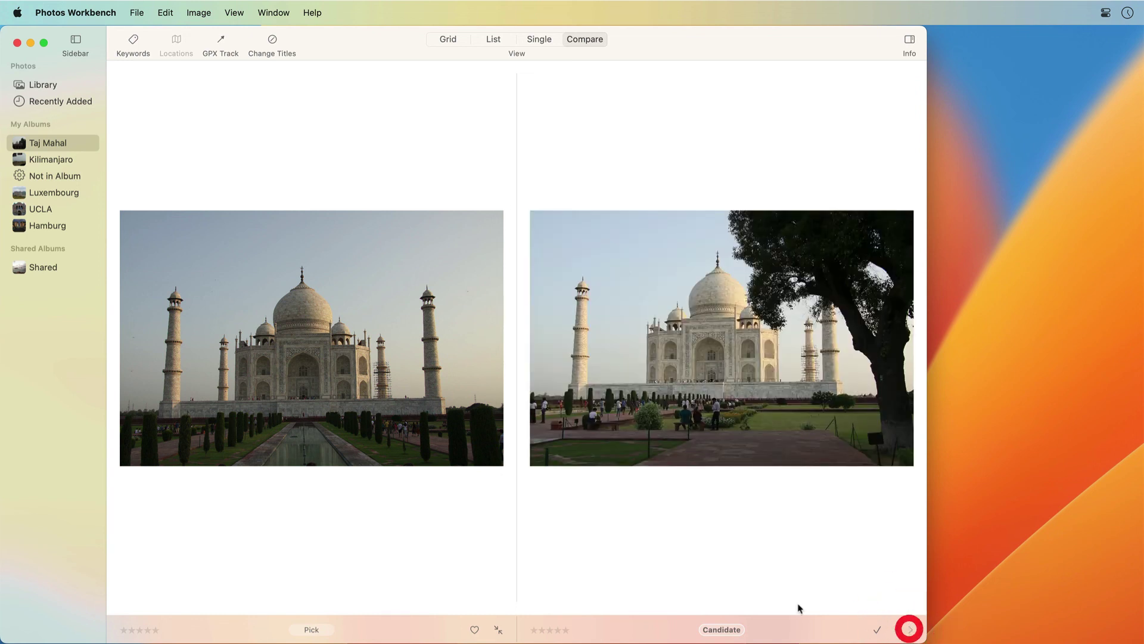
left_click(474, 630)
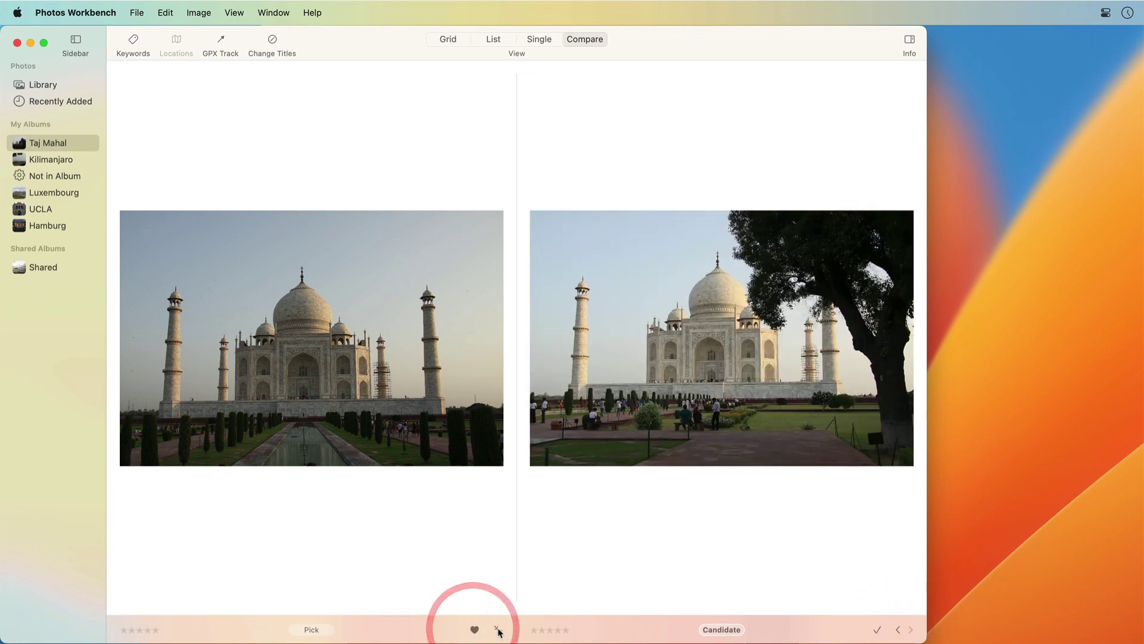
left_click(498, 629)
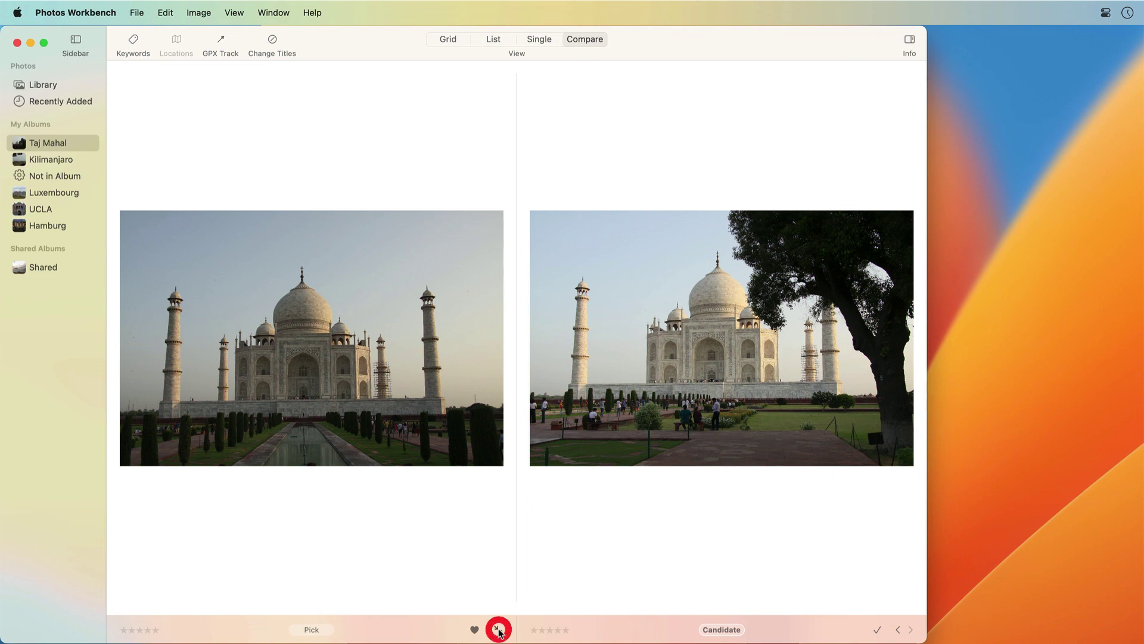